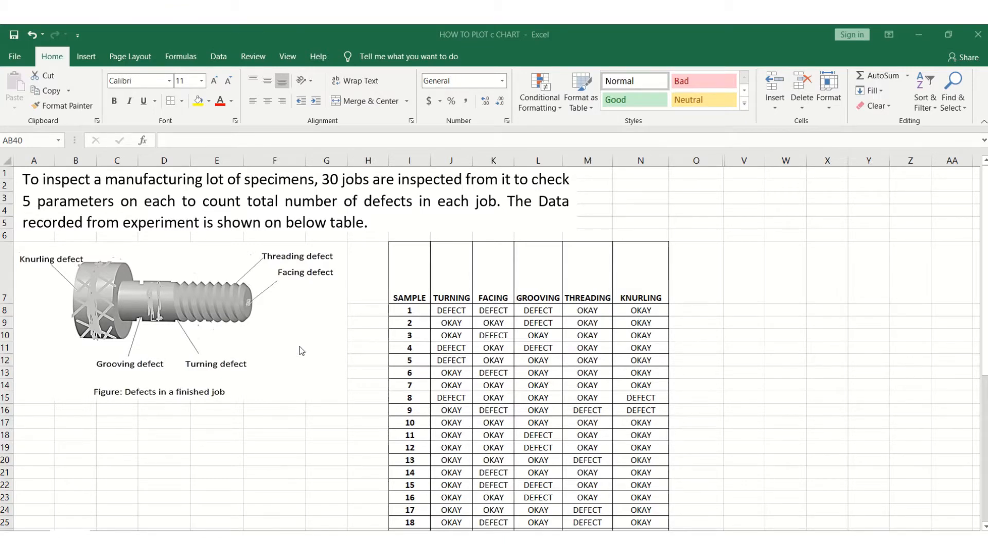
Unhide the hidden calculation columns between column O and column V.
scroll(923, 381, down, 2)
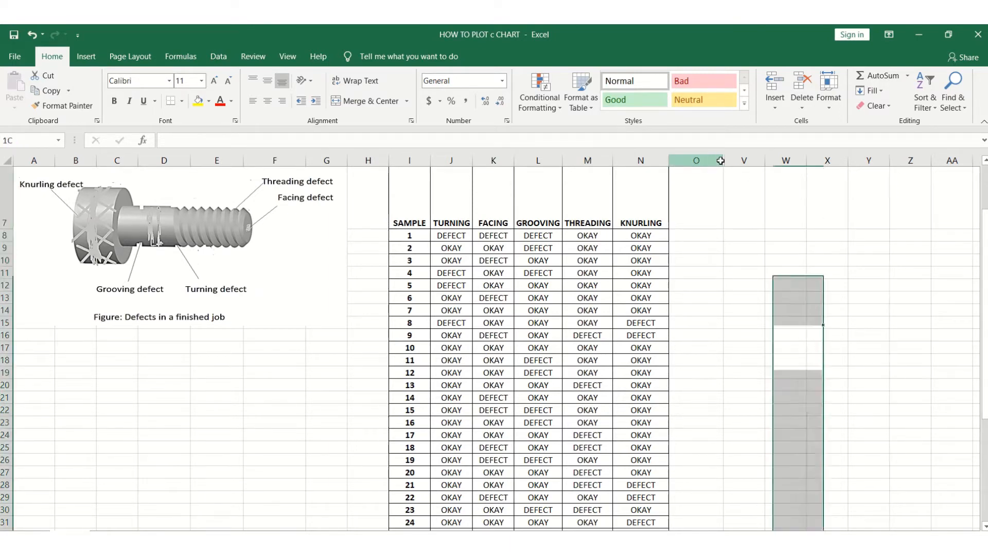
drag(709, 157, 745, 160)
right_click(745, 160)
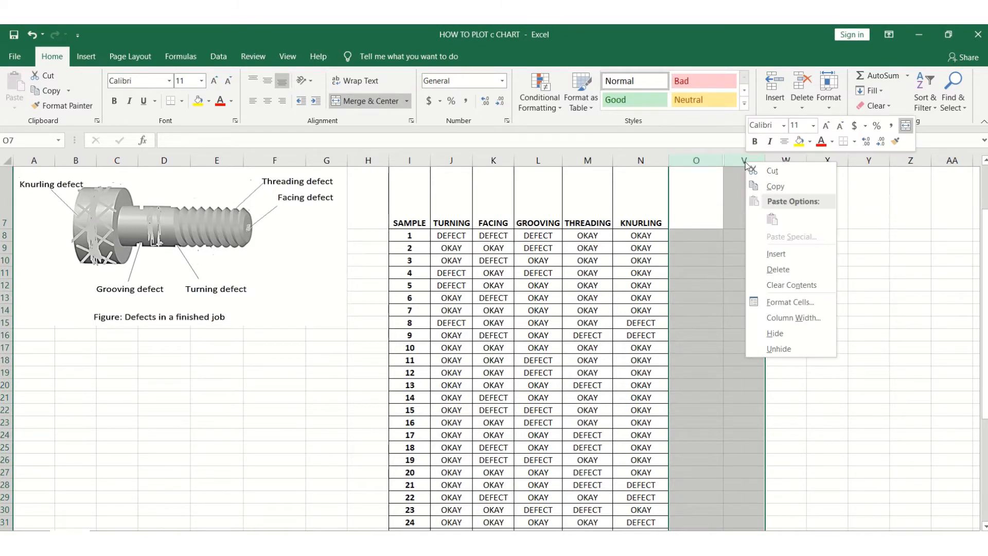
click(774, 349)
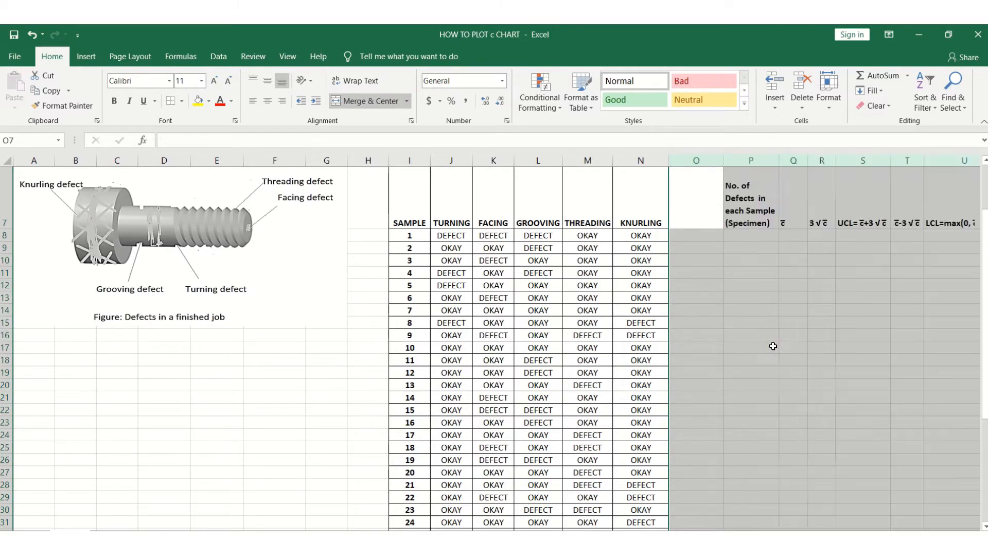
Enter =COUNTIF(J8:N8,"DEFECT") in P8 to count the defects of sample 1.
click(796, 309)
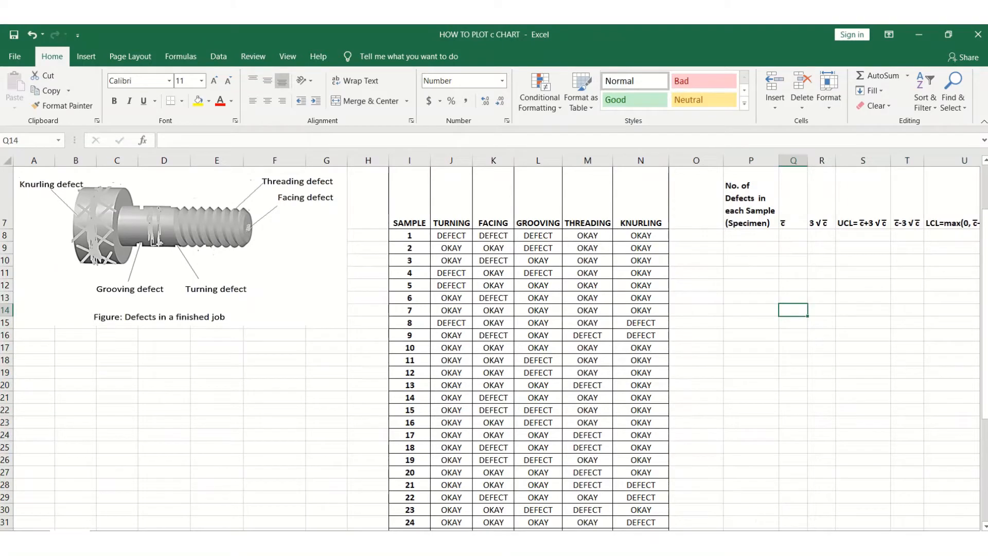
scroll(831, 465, right, 3)
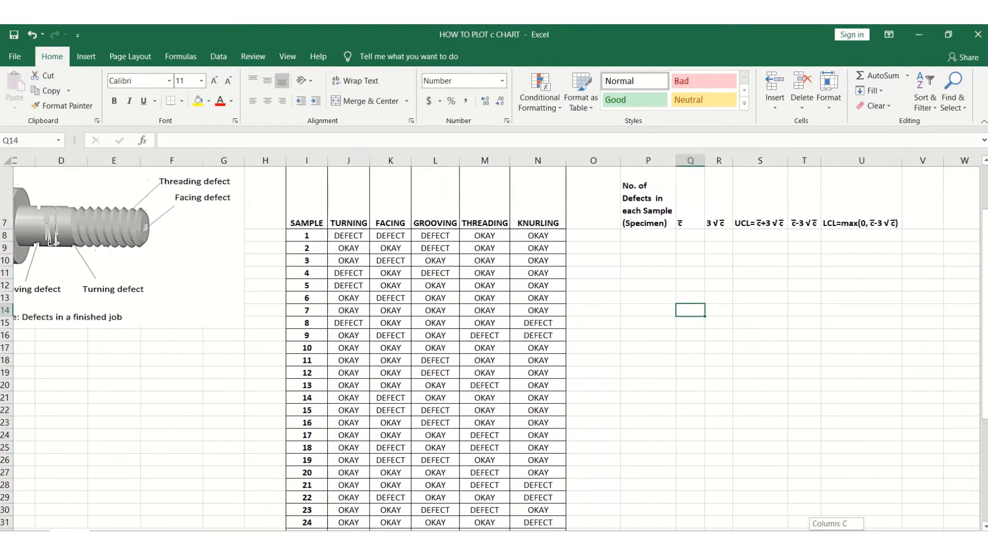
click(634, 234)
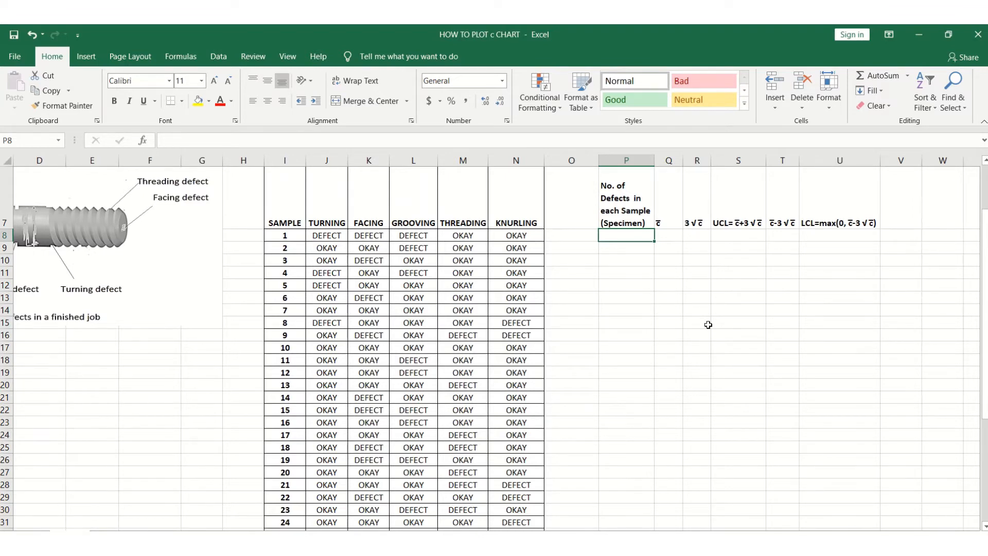
text(=COU)
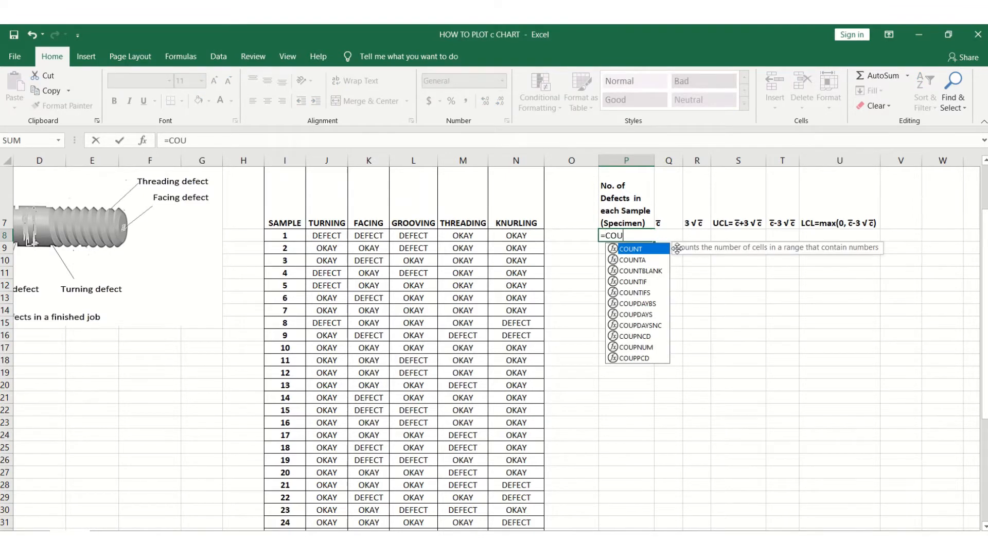
text(NTIF)
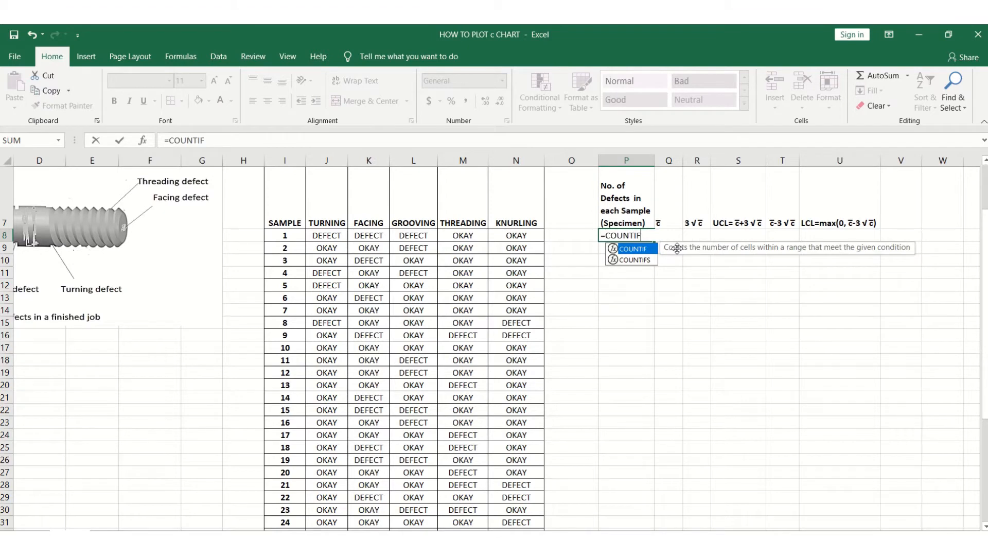
text(()
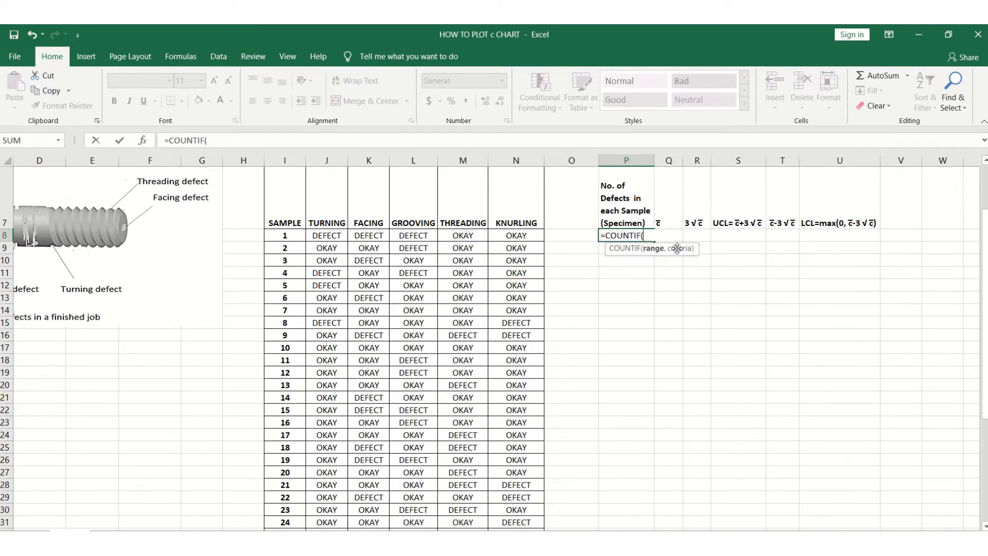
drag(325, 236, 522, 234)
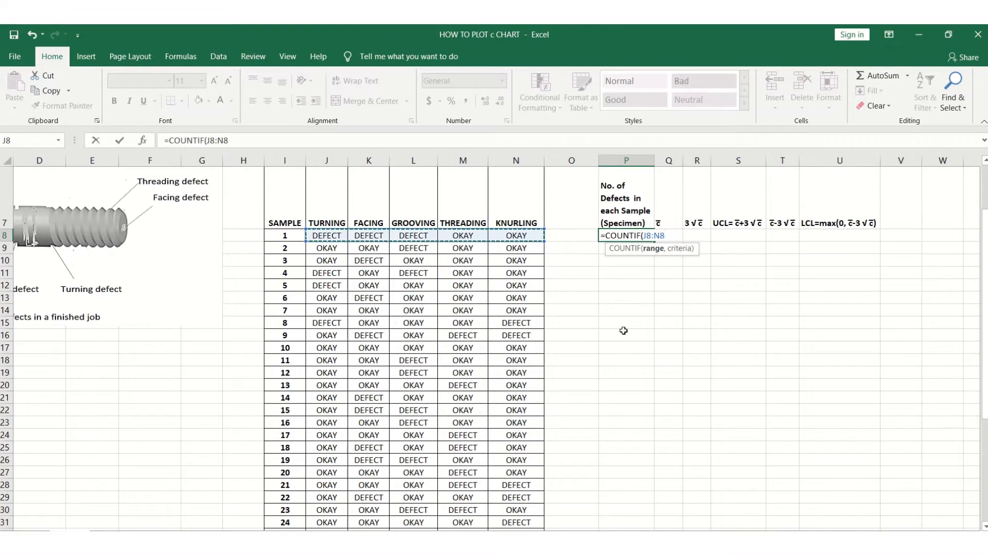
text(,)
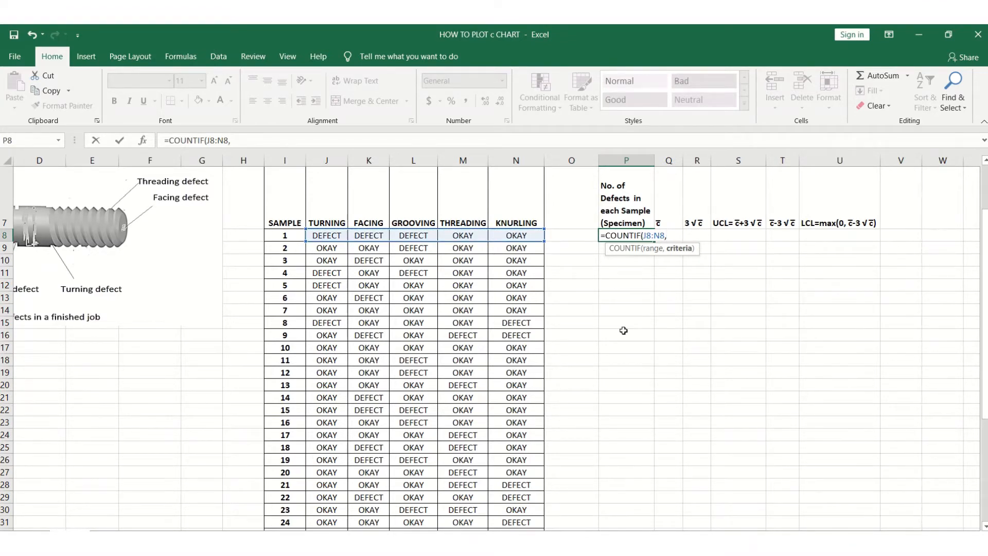
text("DEFECT")
click(119, 141)
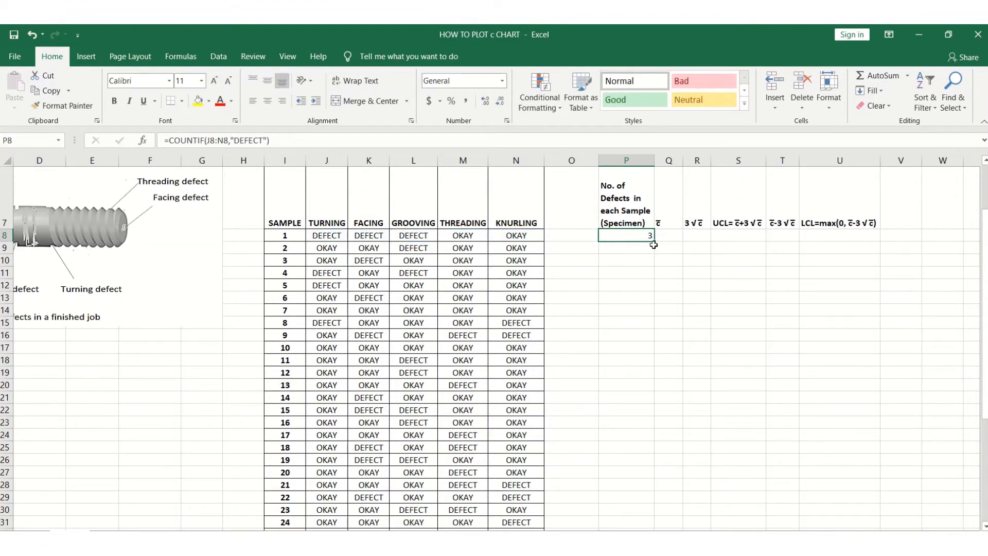
Fill the COUNTIF formula down from P8 through P37 for all 30 samples.
drag(654, 245, 655, 515)
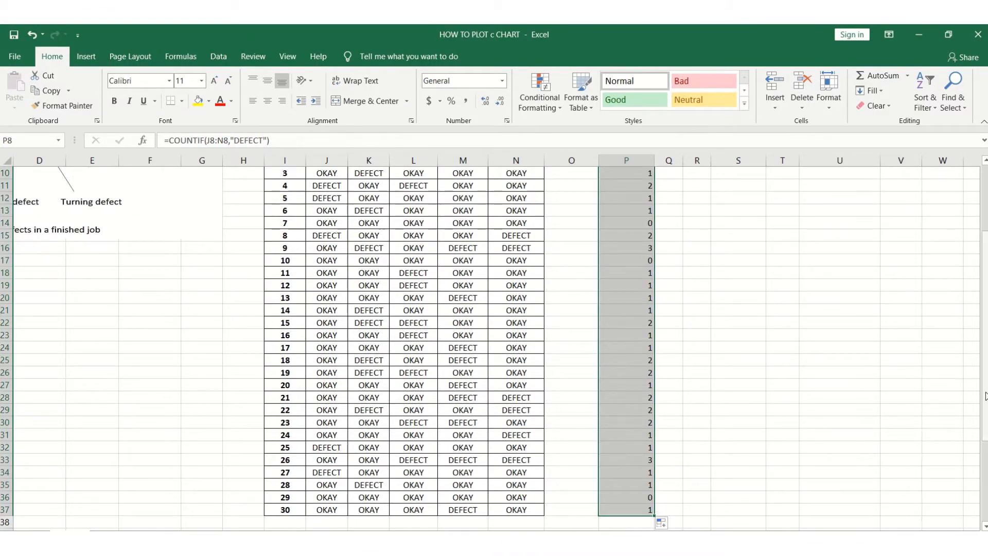
scroll(985, 395, up, 3)
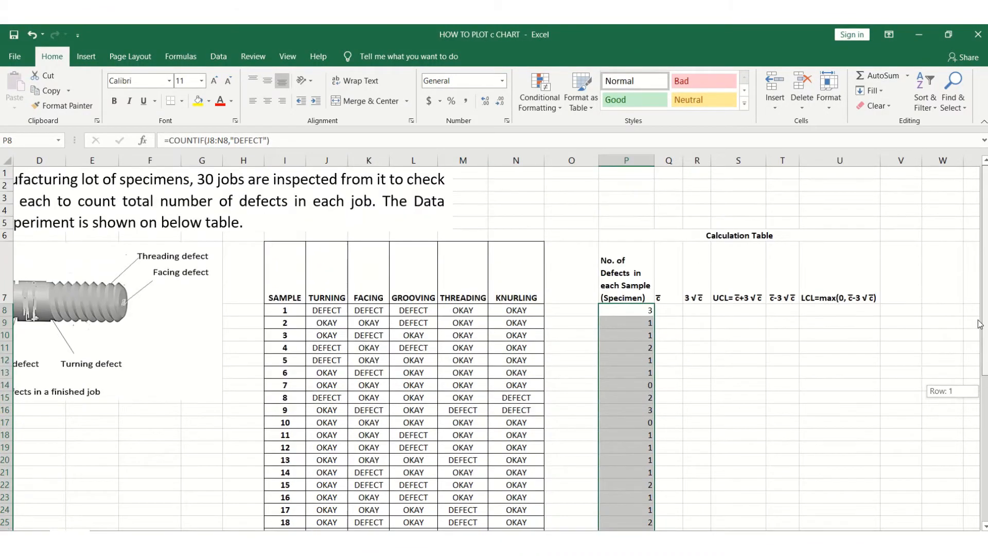
Enter =SUM(P8:P37) in Q8 to total the defects of all samples.
click(674, 312)
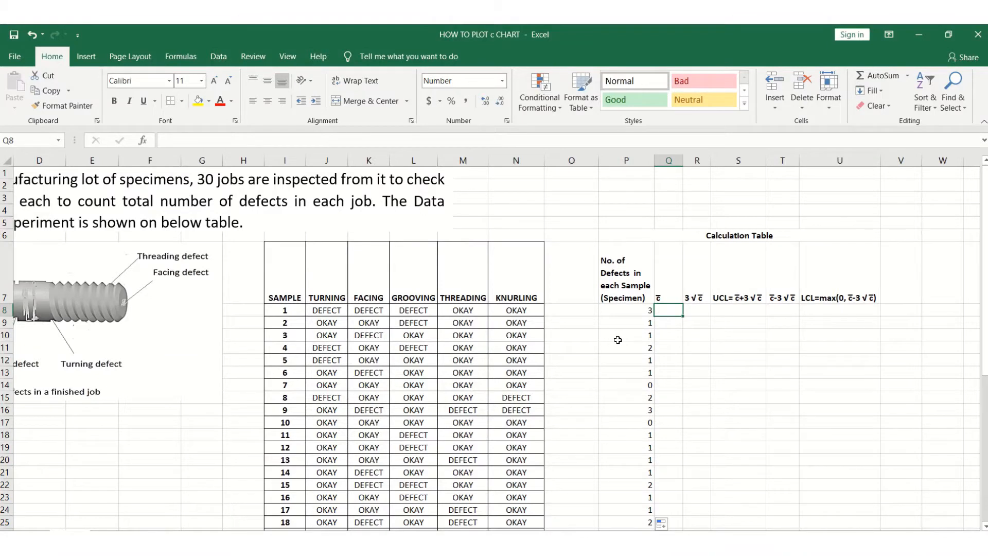
text(=SUM(P8)
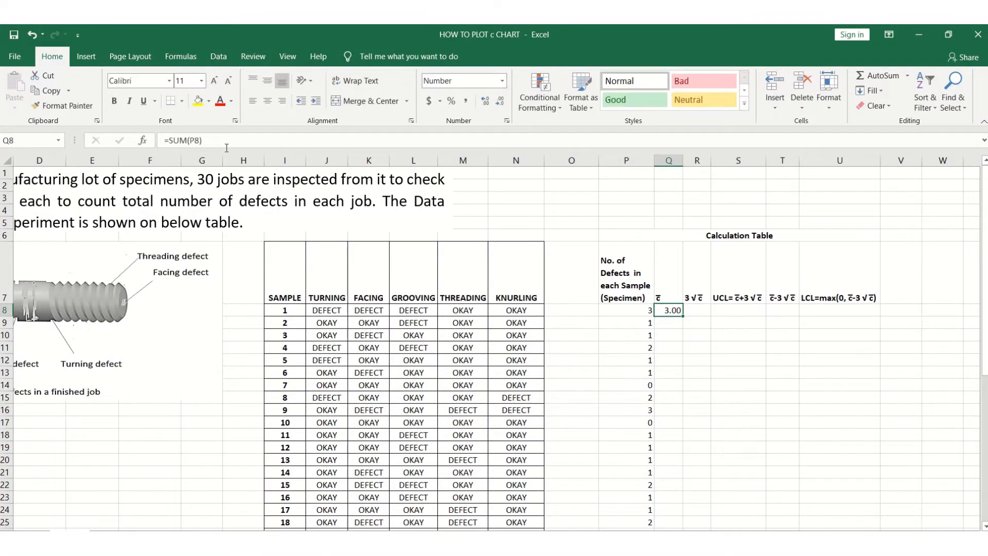
click(227, 146)
key(BackSpace)
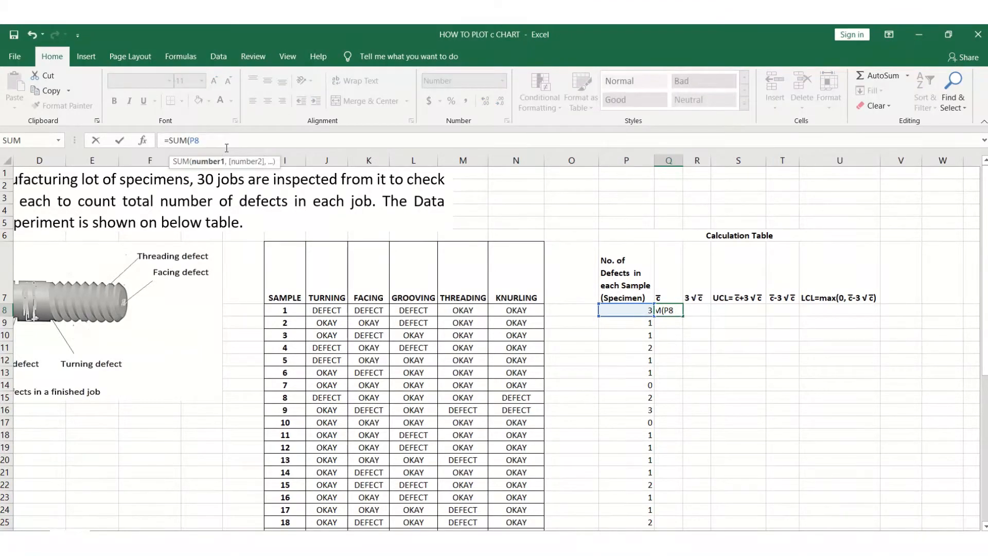
key(BackSpace)
key(BackSpace)
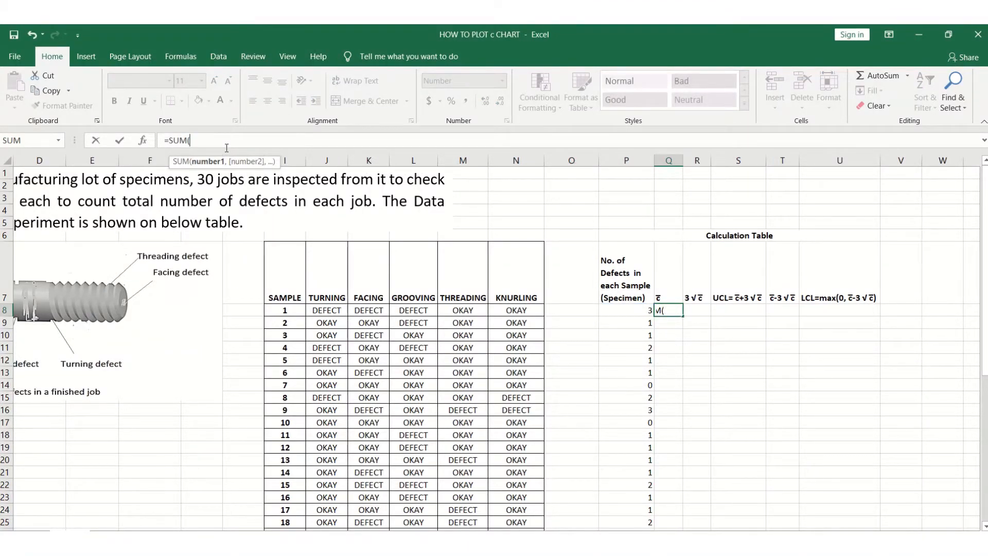
click(670, 310)
key(BackSpace)
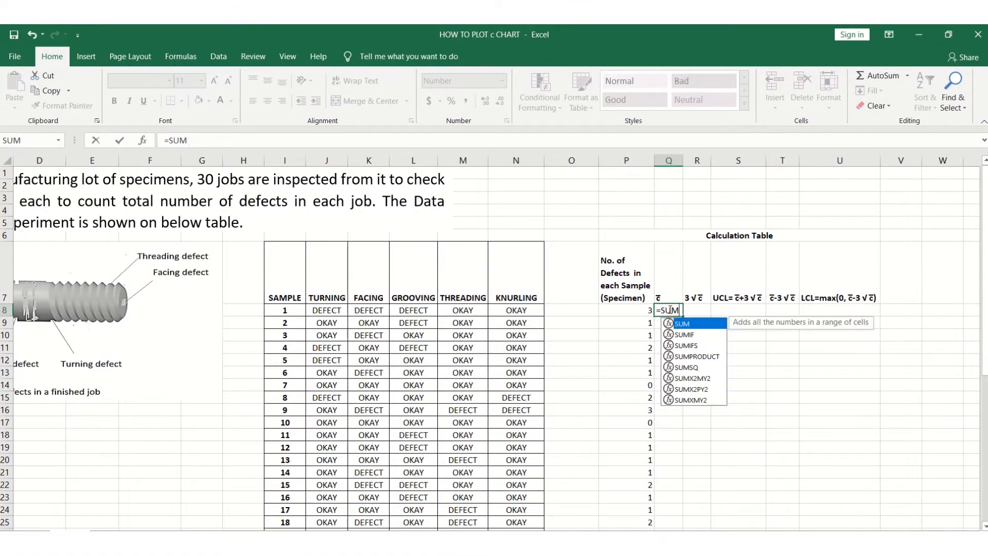
text(()
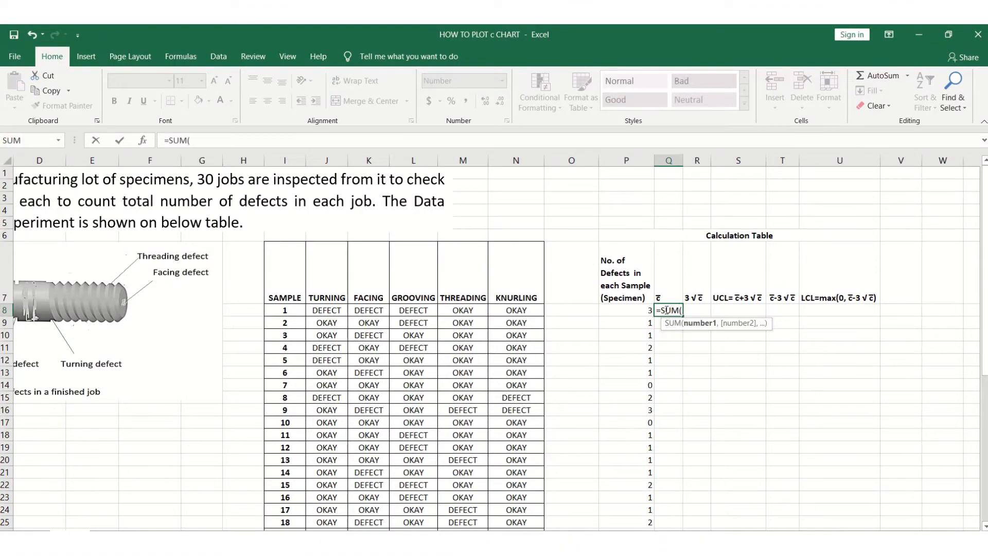
click(649, 312)
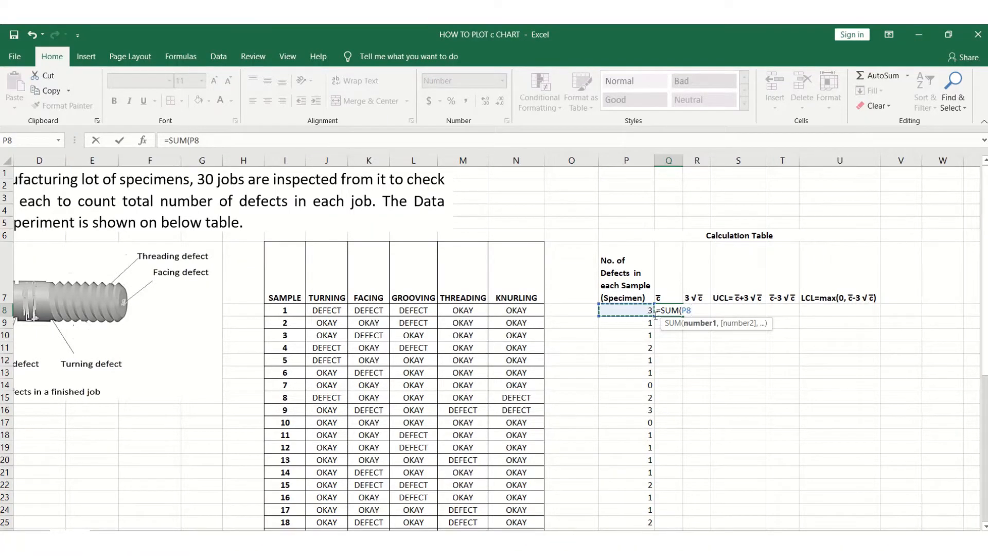
drag(656, 315, 674, 464)
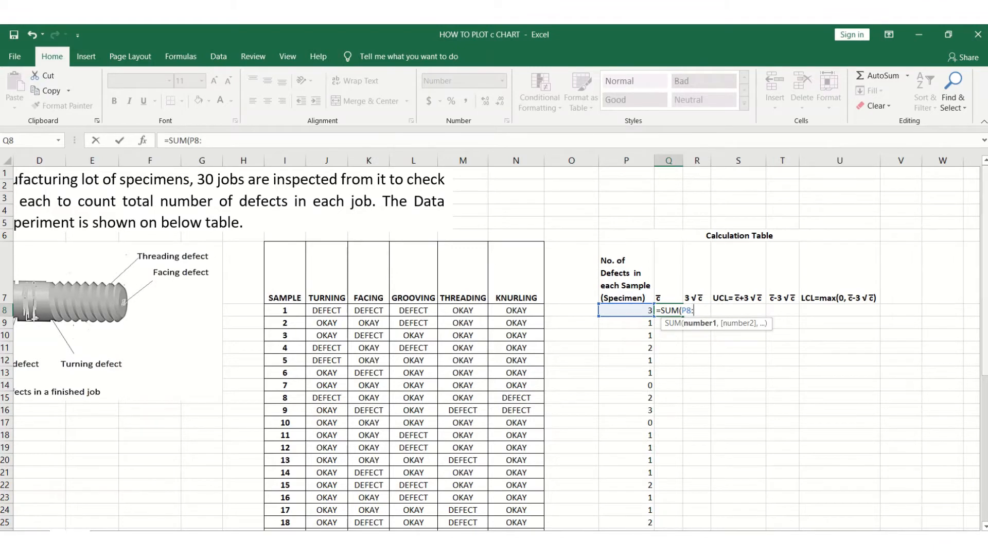
drag(986, 278, 986, 402)
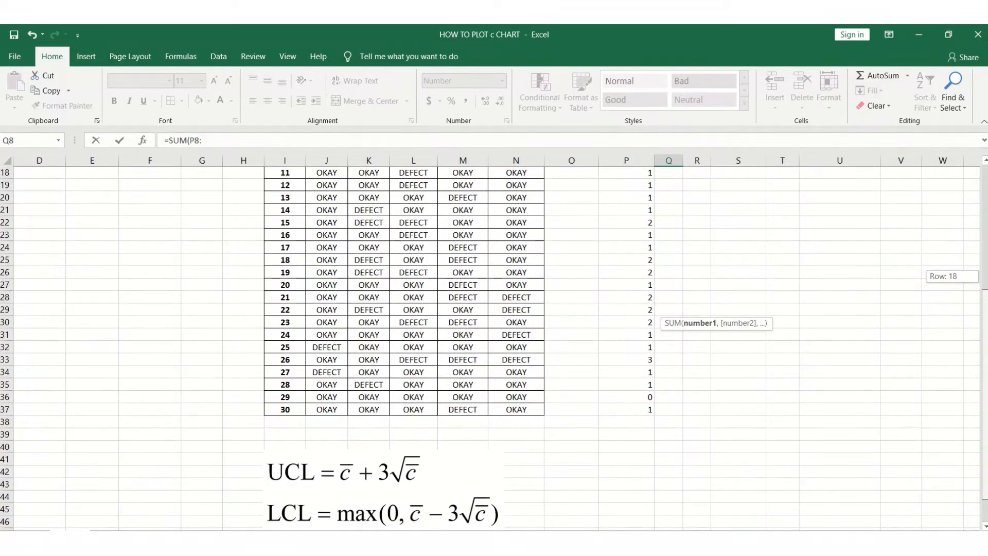
drag(986, 401, 963, 318)
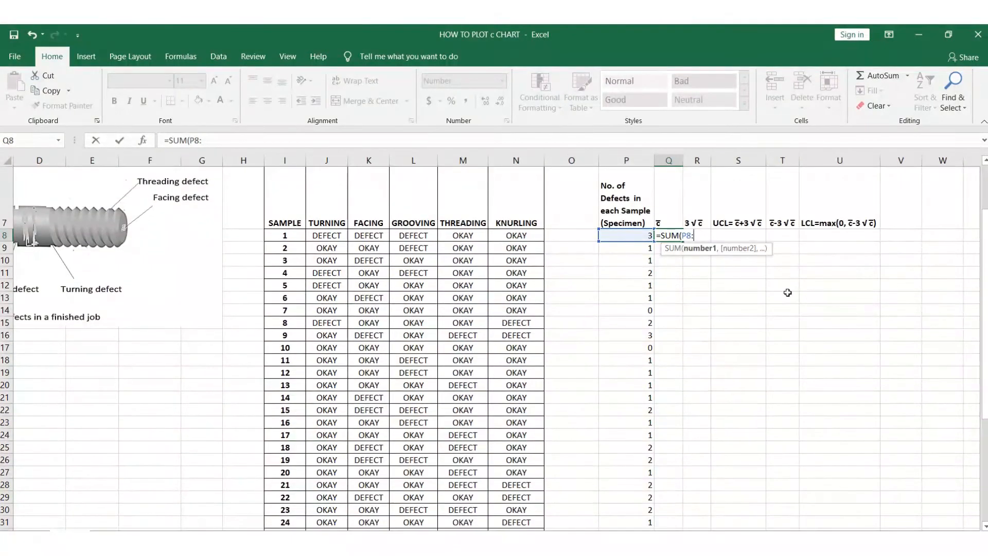
text(P)
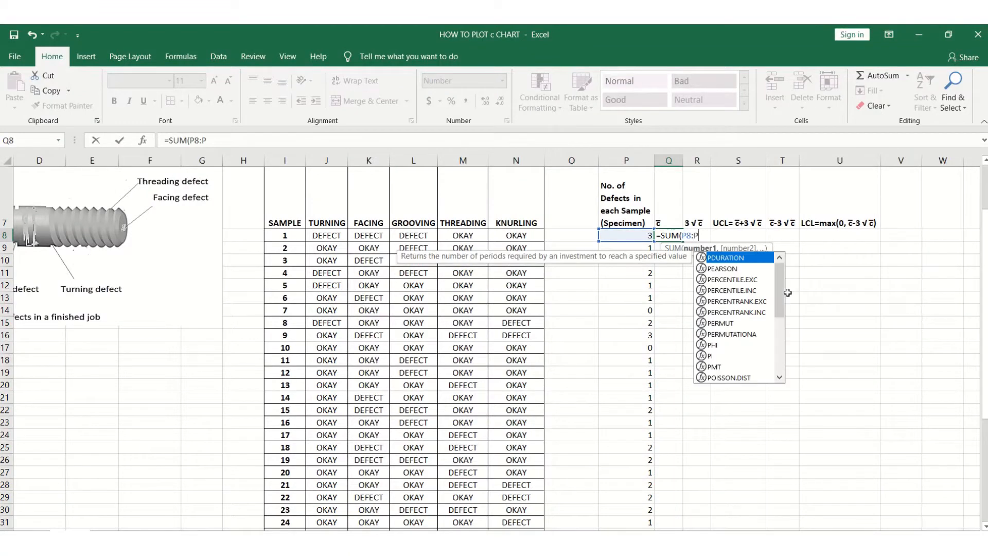
text(37))
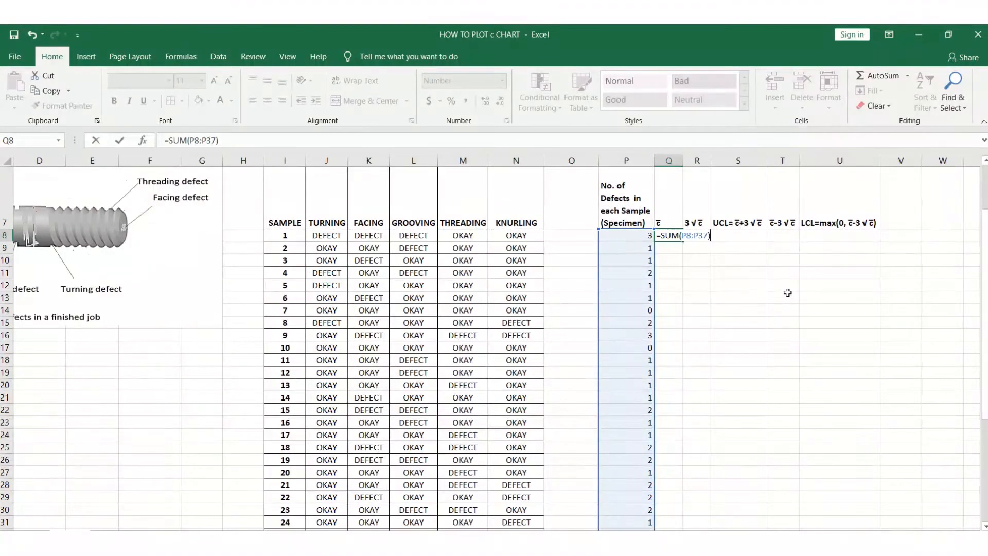
click(121, 142)
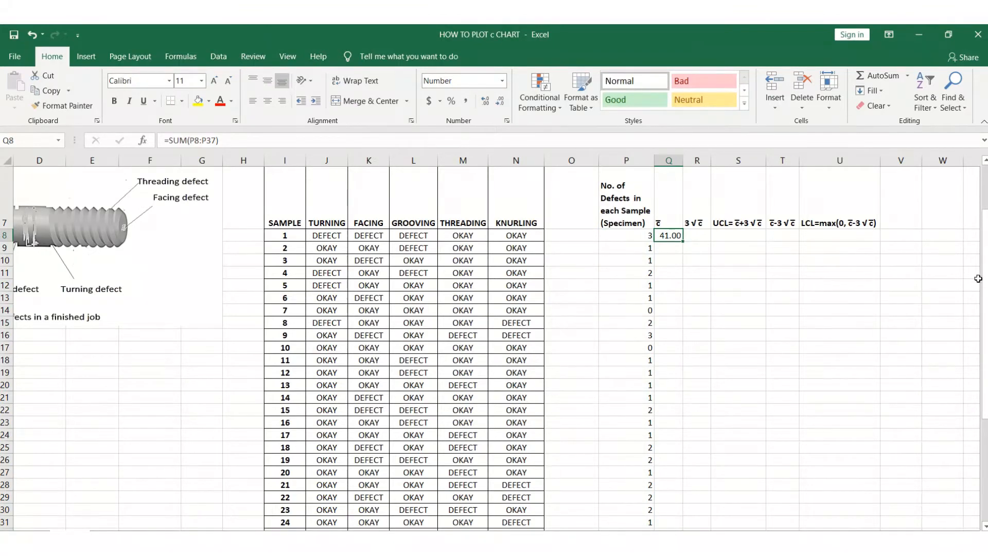
Change Q8's formula to =SUM(P8:P37)/30 for the average c̄ and fill it down through Q37.
drag(986, 282, 985, 377)
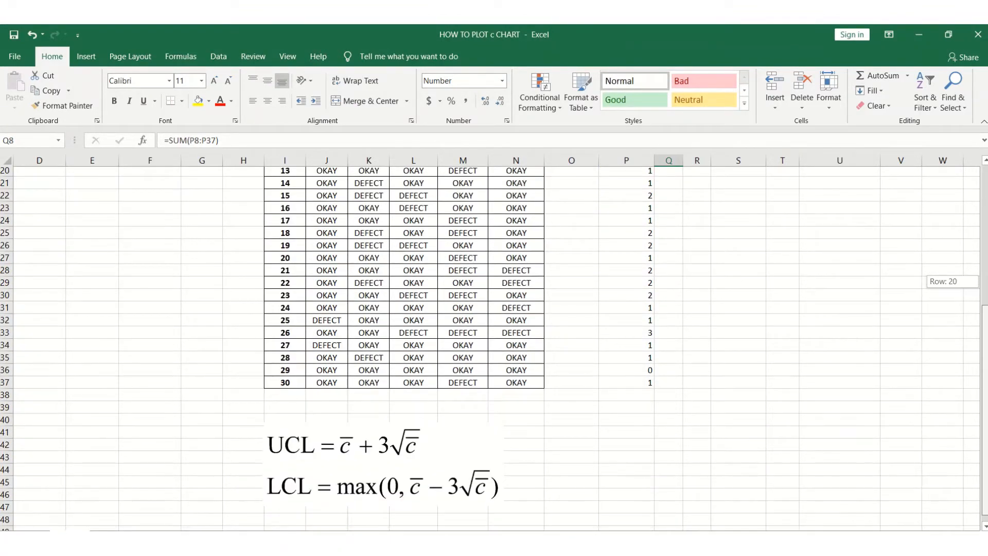
click(92, 386)
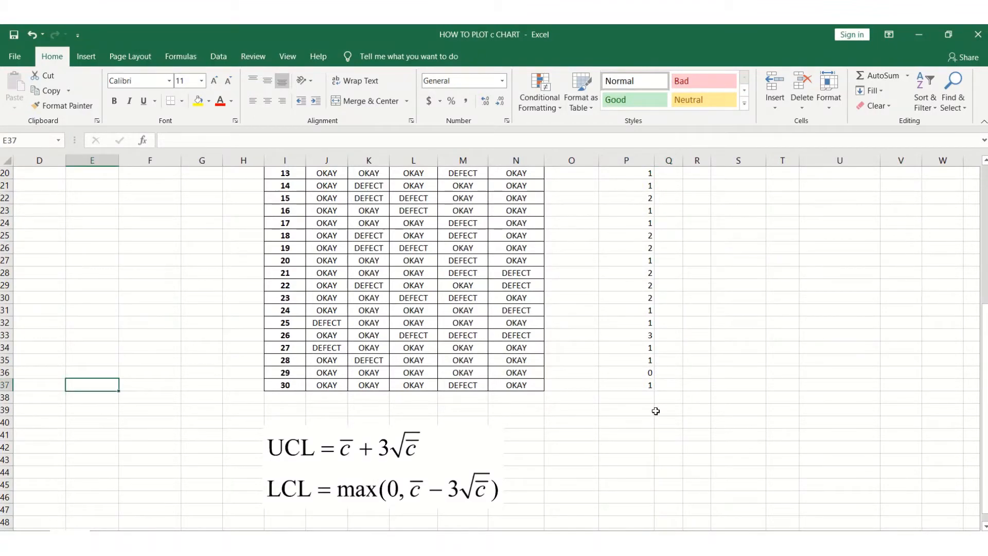
drag(985, 420, 972, 312)
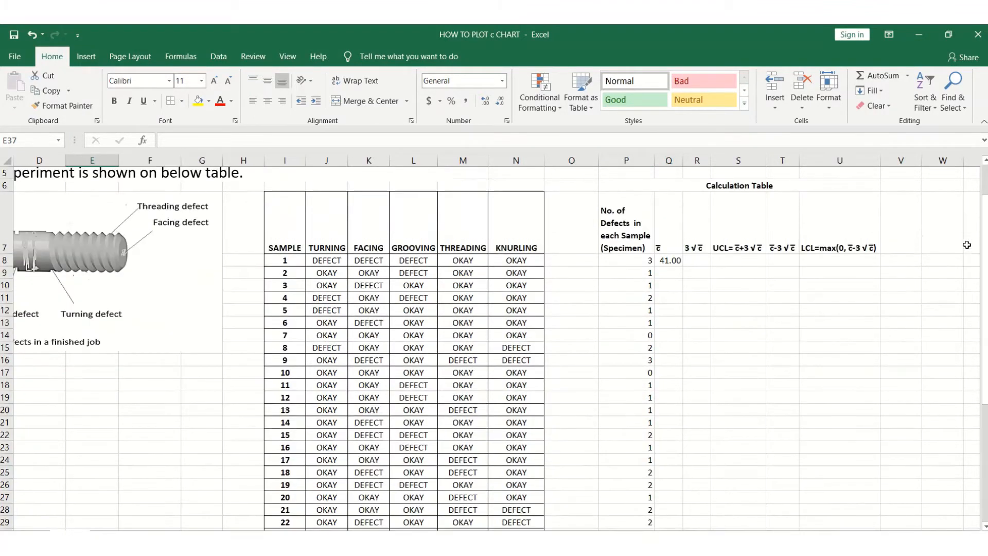
click(676, 261)
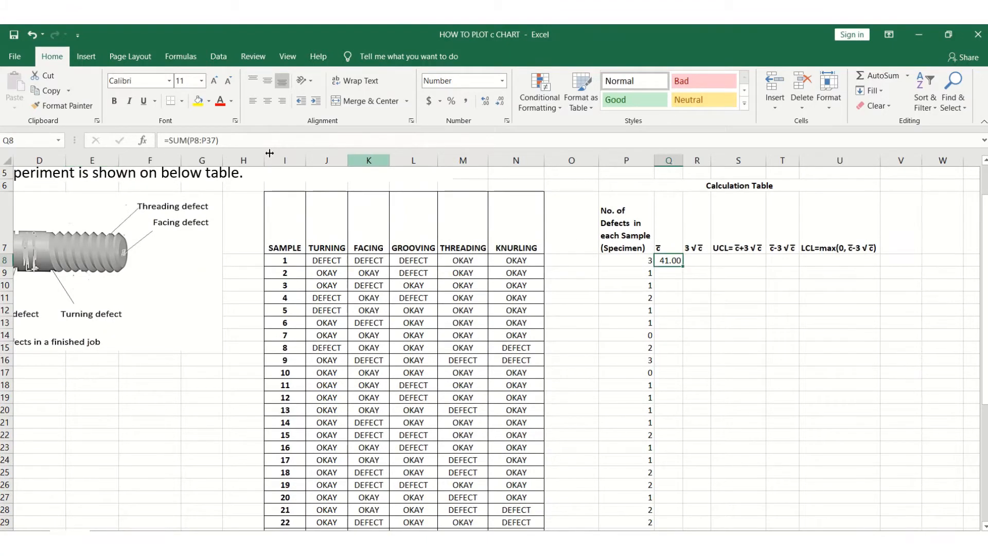
click(228, 142)
text(/)
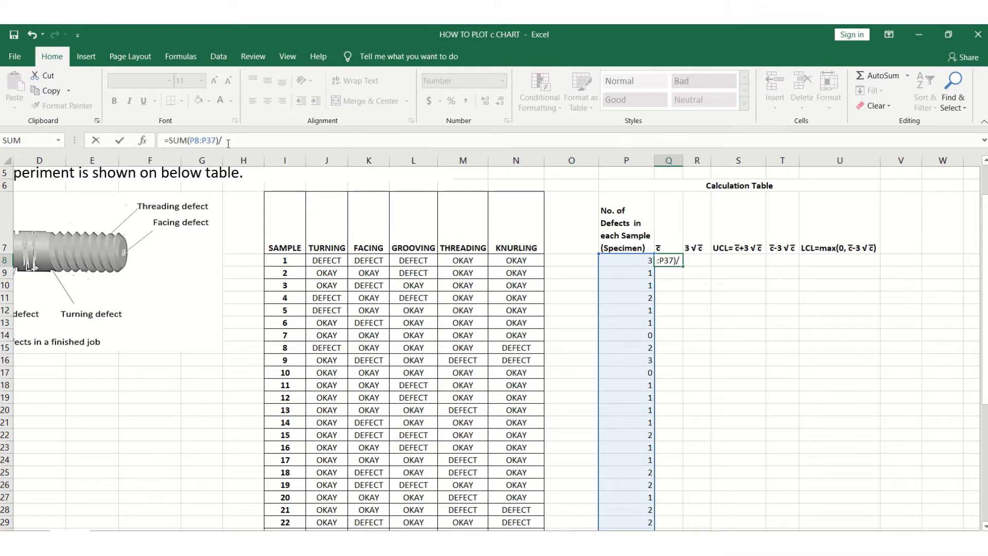
text(30)
click(123, 147)
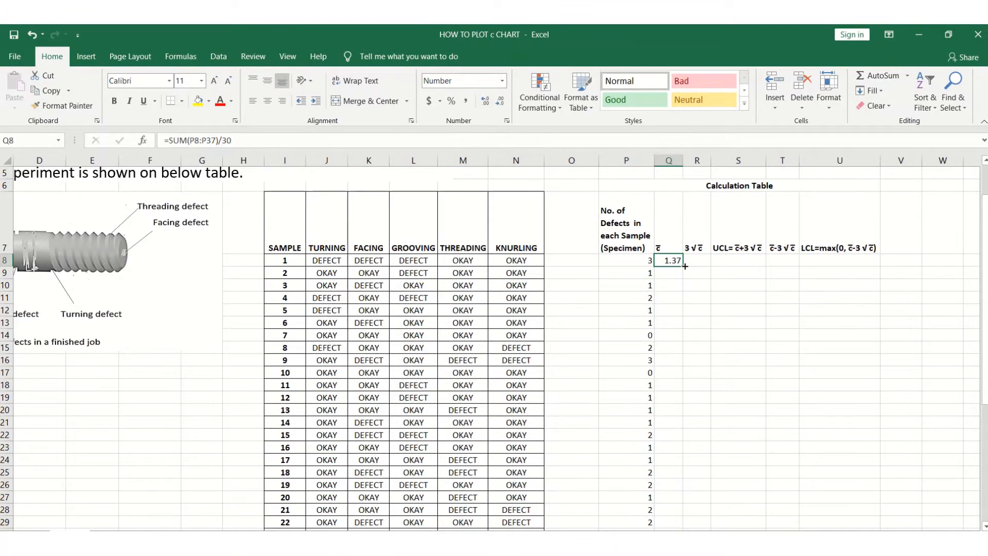
drag(669, 261, 682, 502)
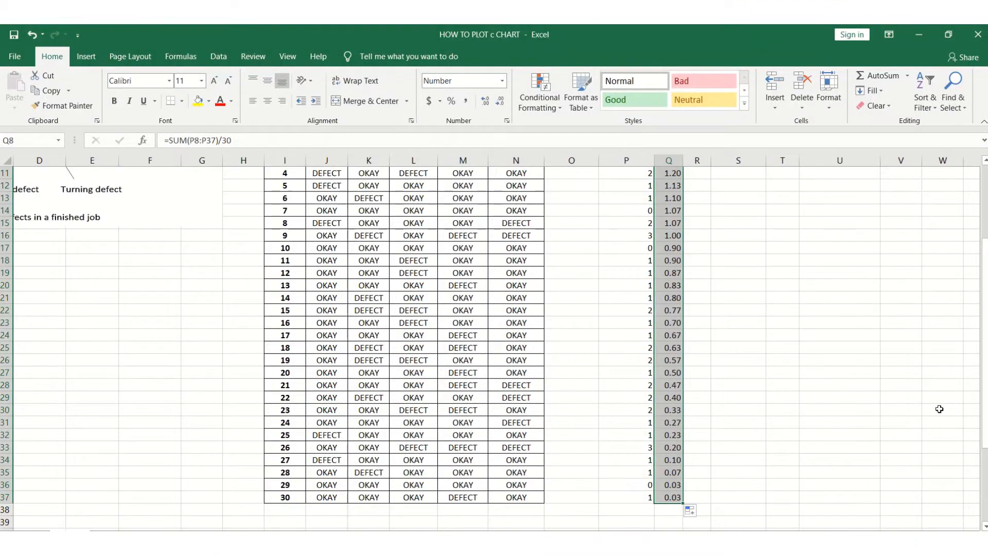
Undo the fill and change Q8's formula to =SUM($P$8:$P$37)/30 with absolute references.
key(ctrl+z)
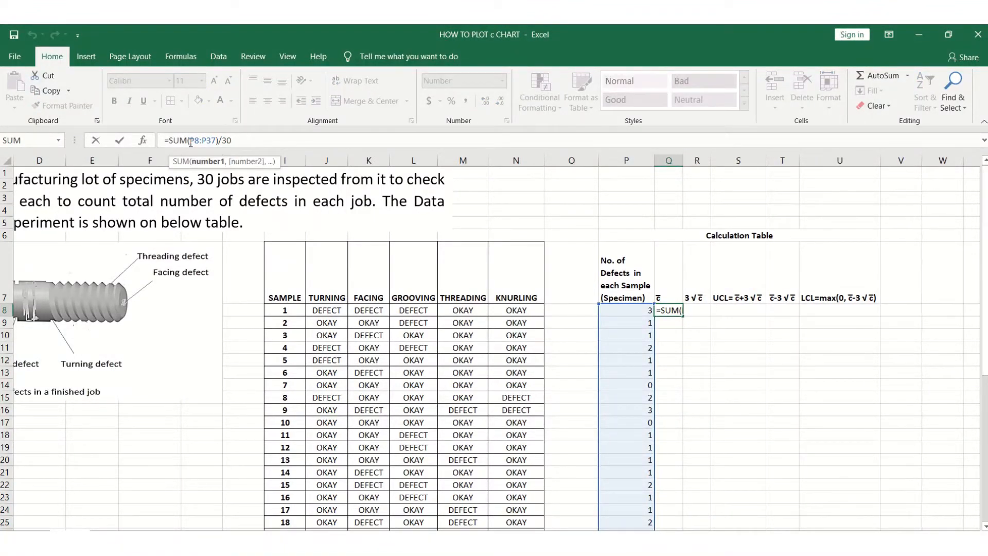
text($P)
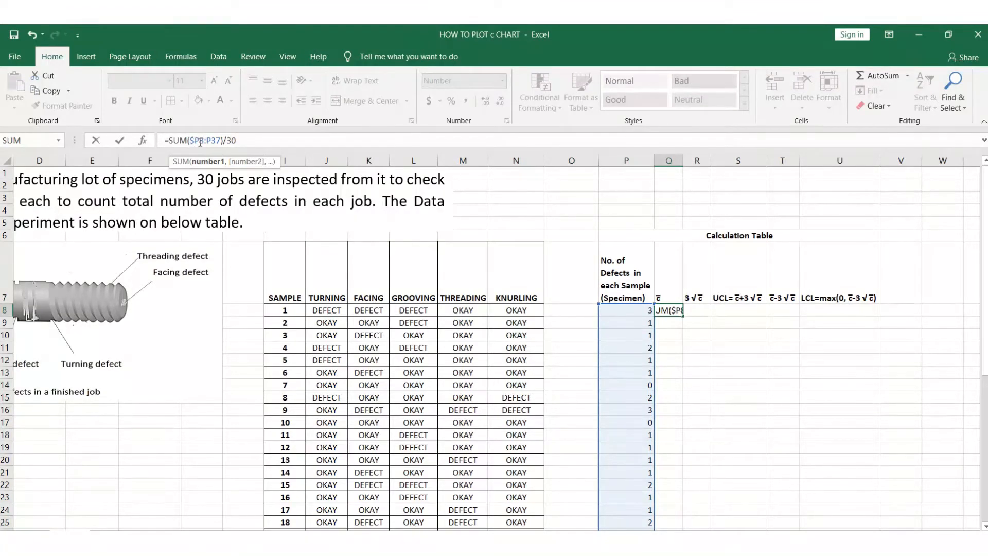
text($)
key(Right)
key(Right)
text($)
key(Right)
text($)
click(119, 140)
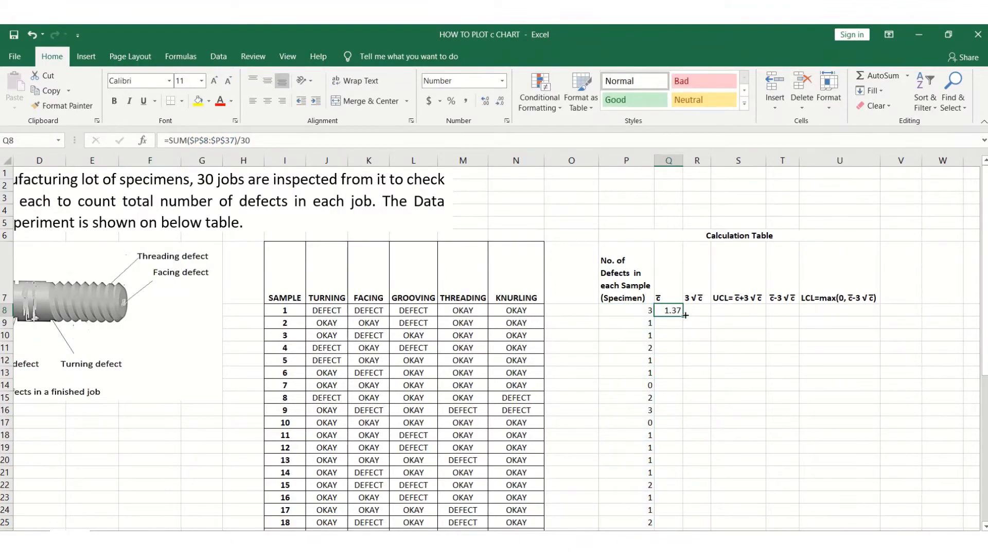
Fill the c̄ formula from Q8 down through Q37.
mouse_move(684, 319)
mouse_down()
mouse_move(682, 523)
mouse_move(681, 515)
mouse_up()
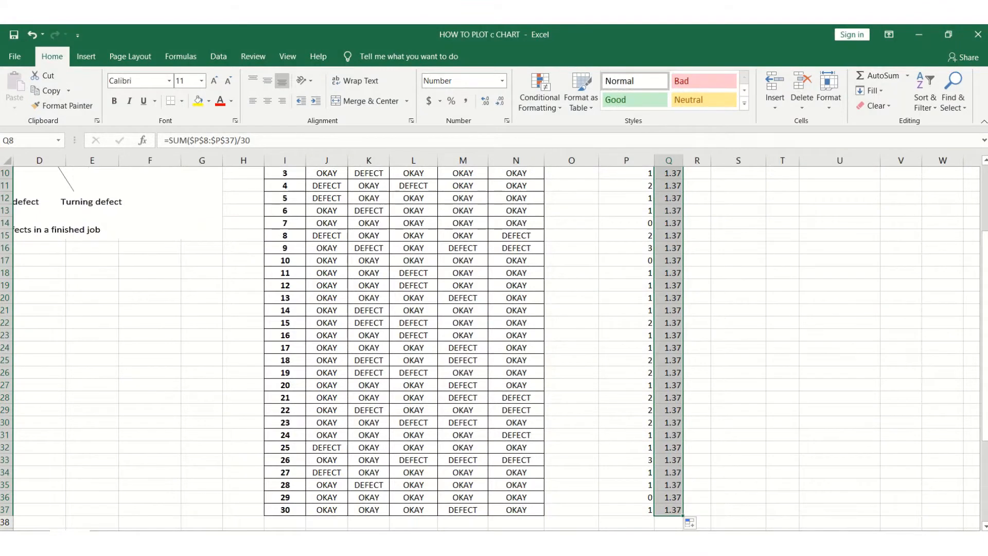
drag(985, 360, 984, 298)
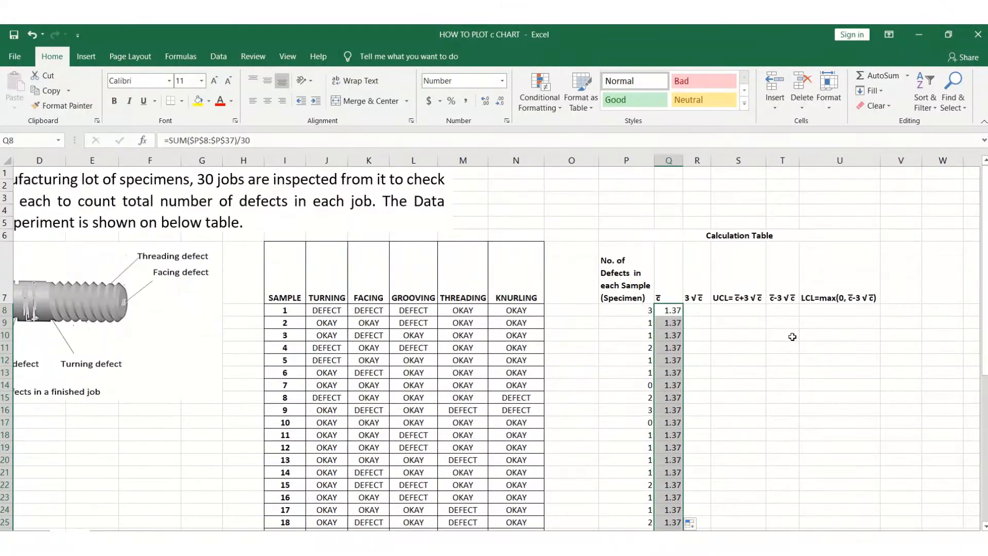
click(813, 400)
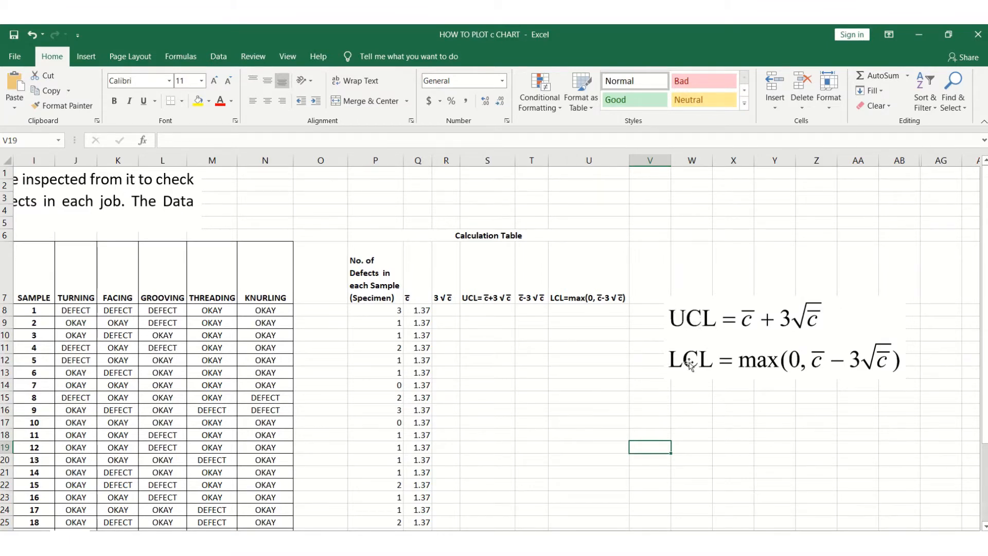
Enter =3*SQRT(Q8) in R8 to compute 3√c̄.
click(484, 312)
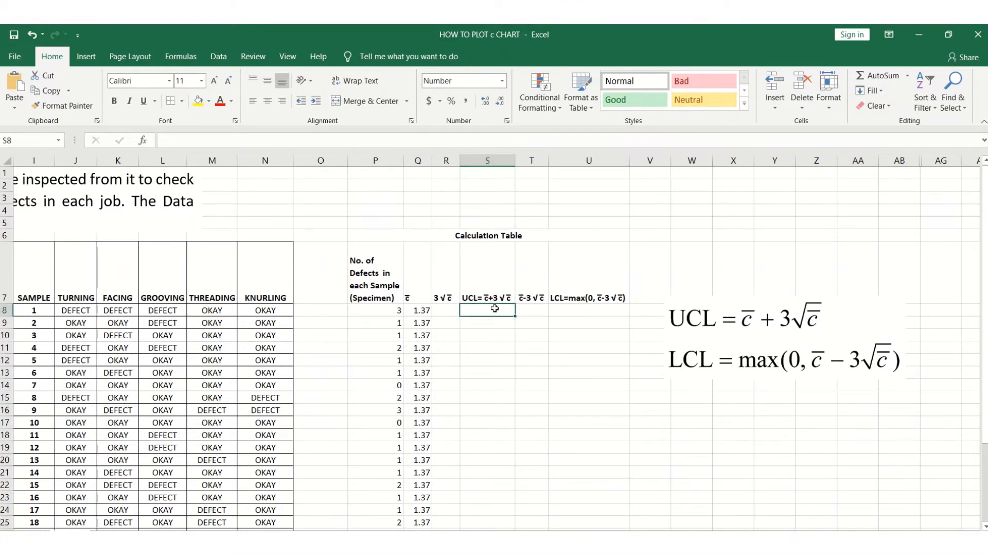
click(454, 310)
text(=3)
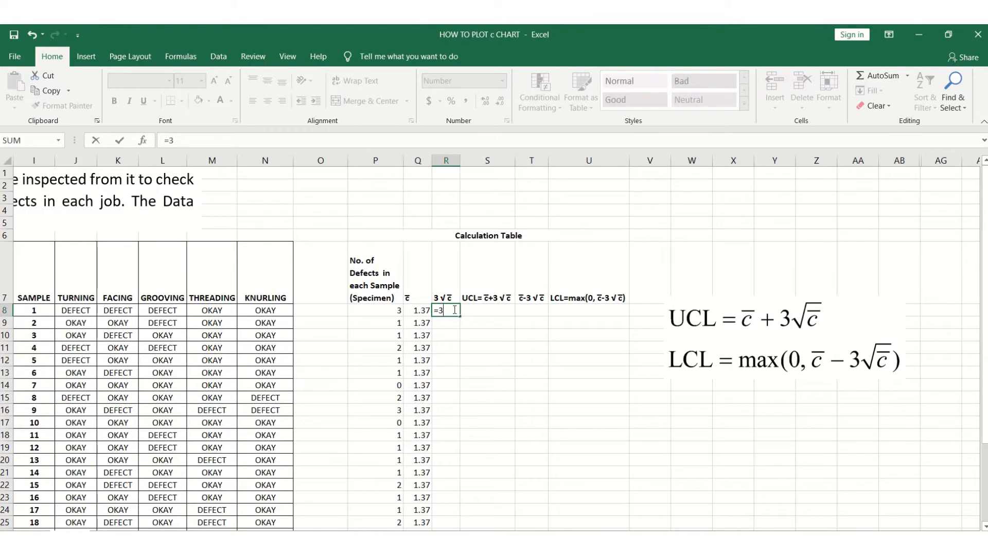
text(*SQRT)
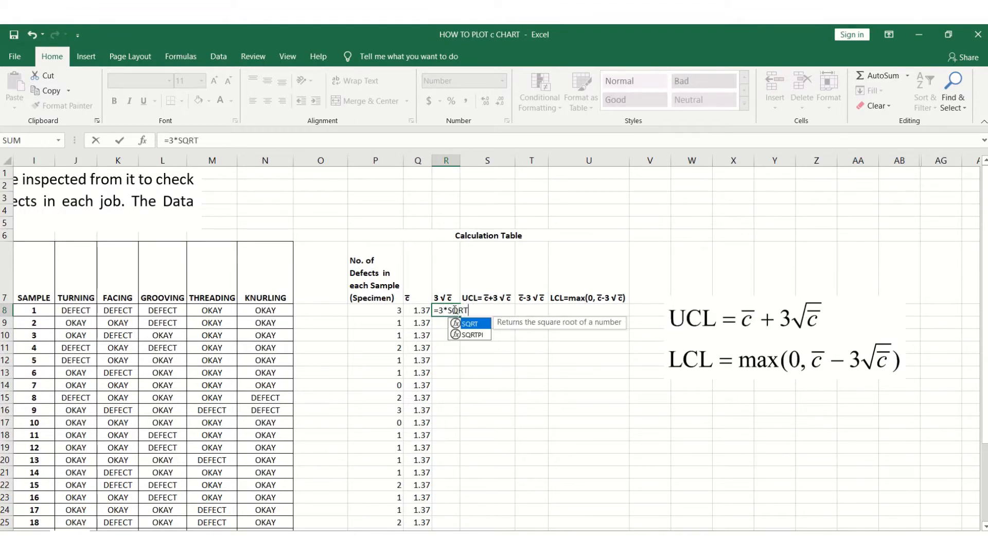
text(()
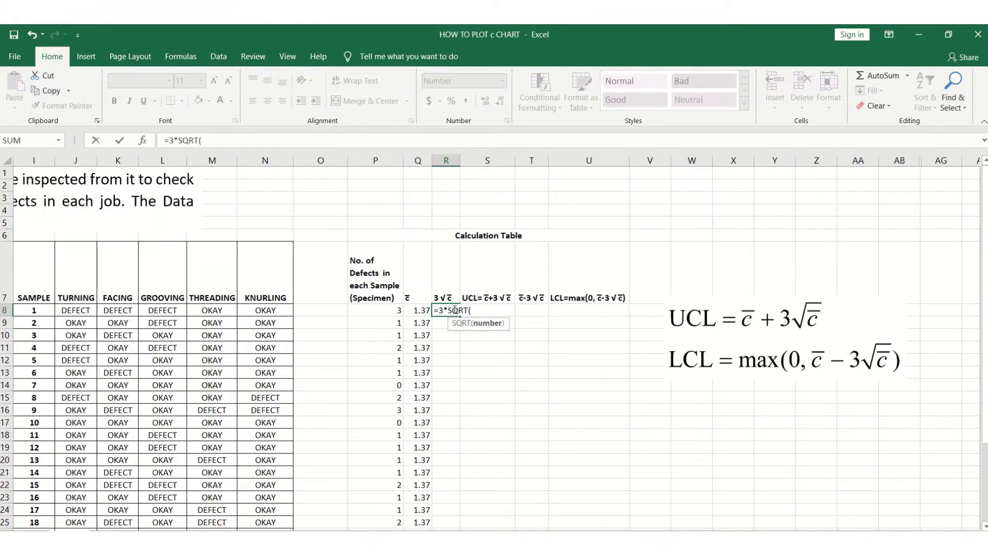
click(416, 315)
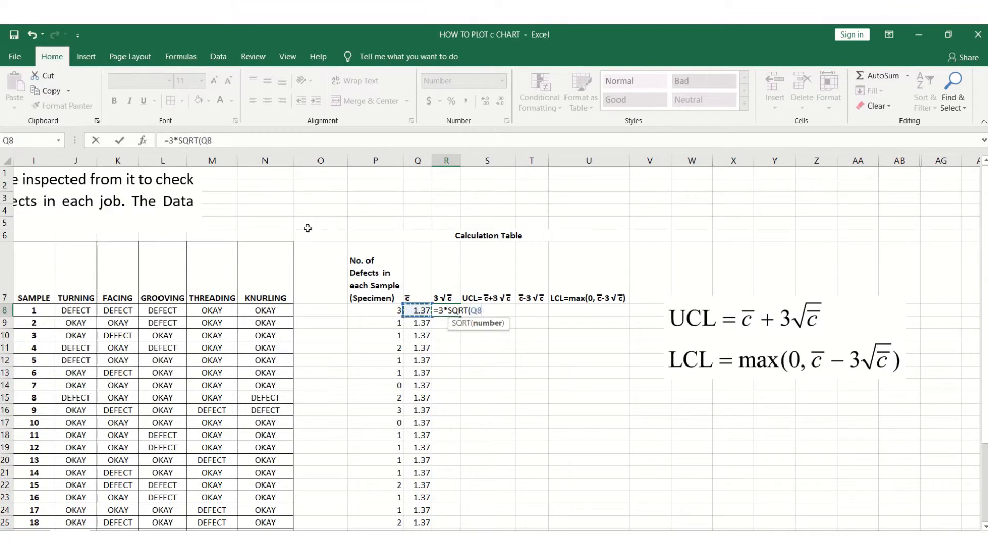
click(227, 144)
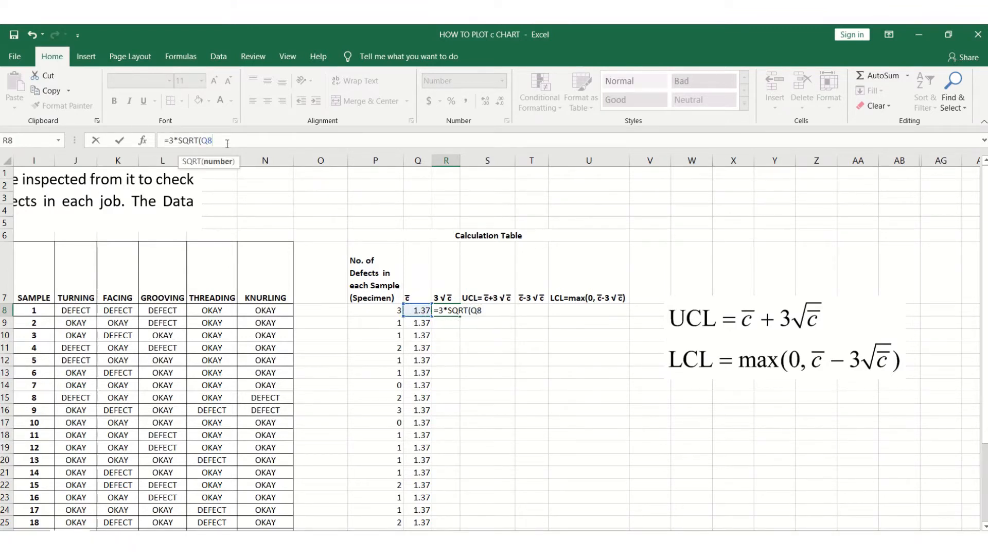
text())
click(119, 140)
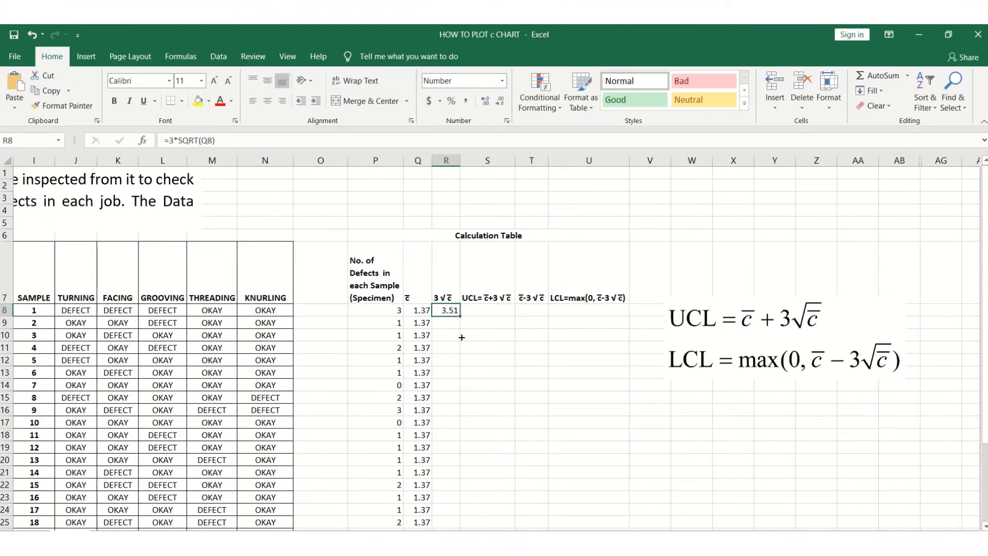
Fill the 3√c̄ formula from R8 down through R37.
drag(460, 315, 448, 499)
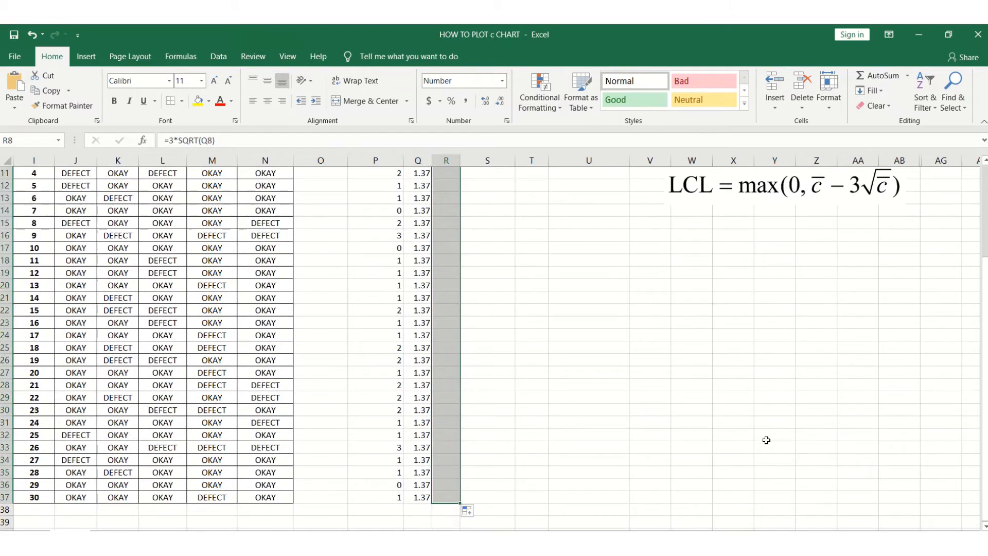
drag(986, 384, 986, 373)
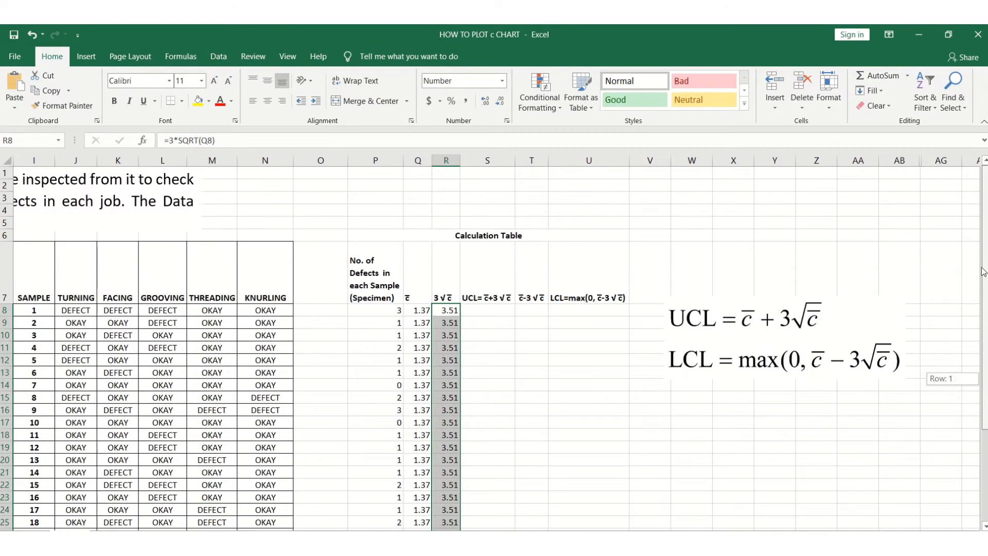
click(453, 312)
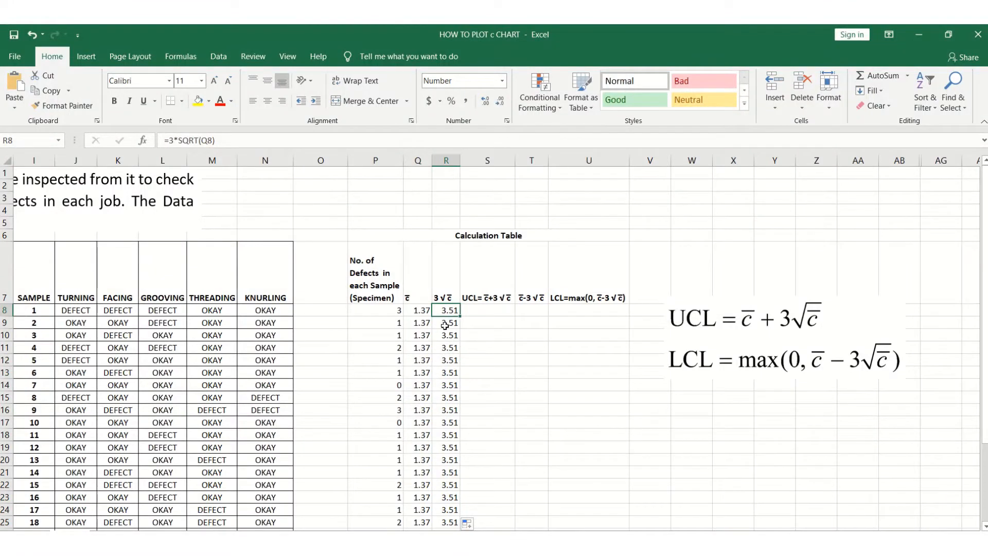
click(523, 371)
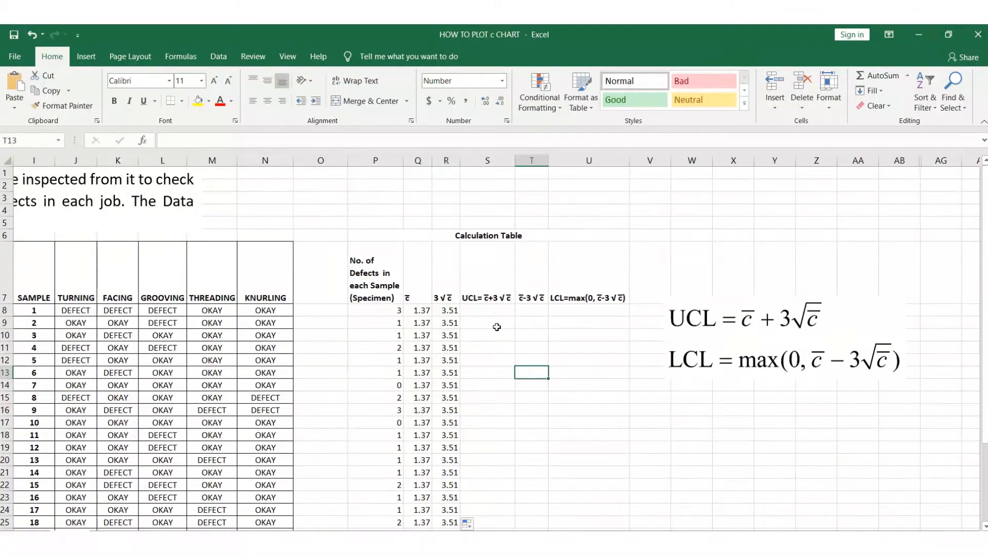
Enter the UCL formula =Q8+R8 in S8 and fill it down through S37.
click(490, 312)
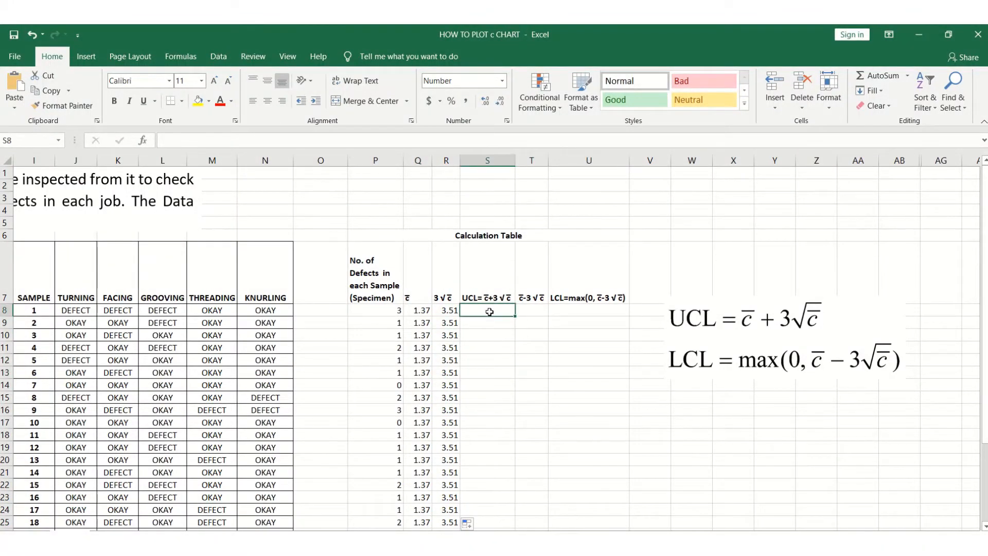
text(=)
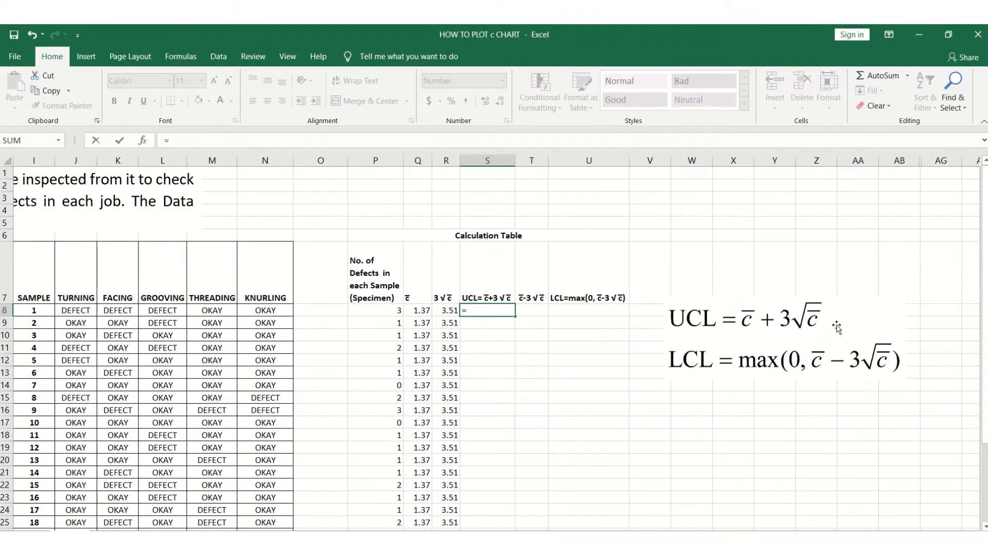
click(425, 311)
text(+)
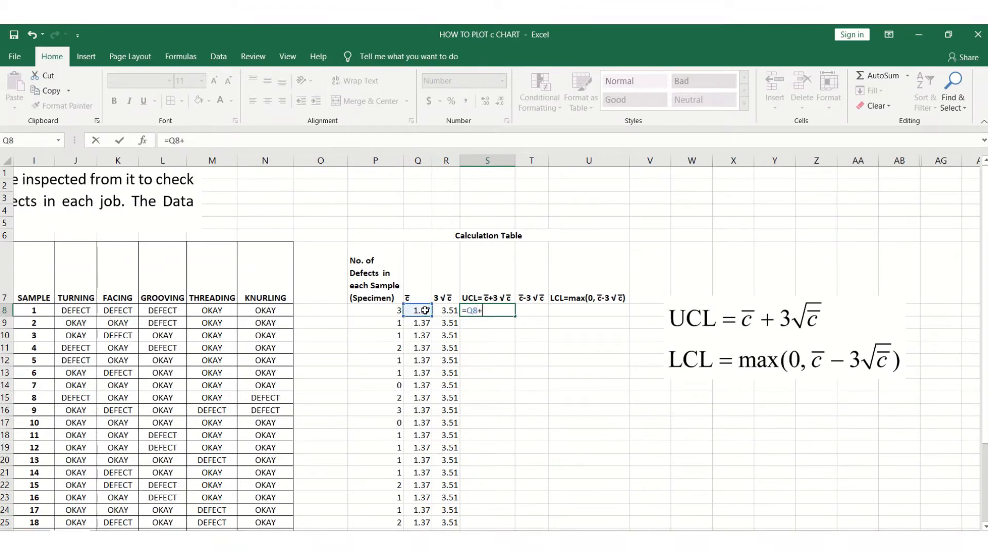
click(446, 310)
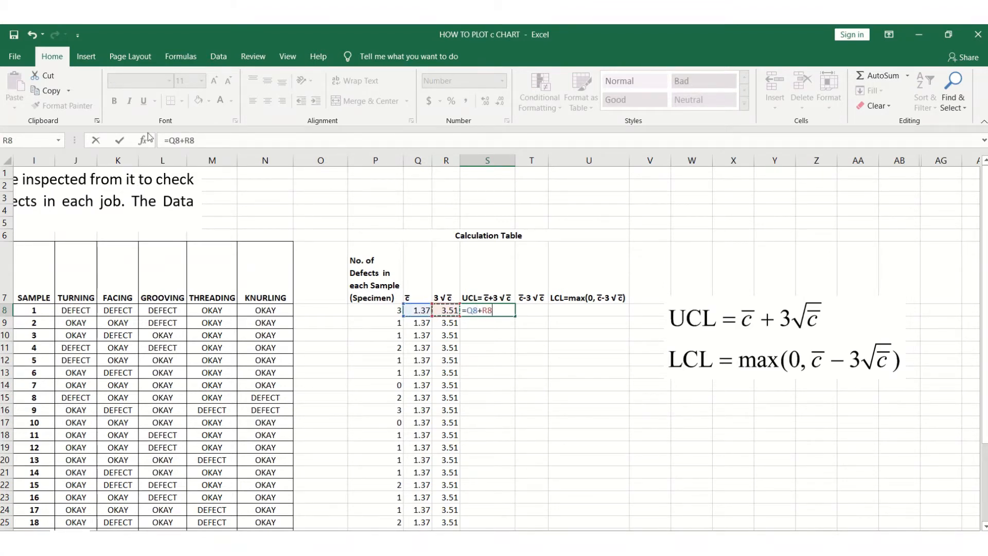
key(ctrl+Return)
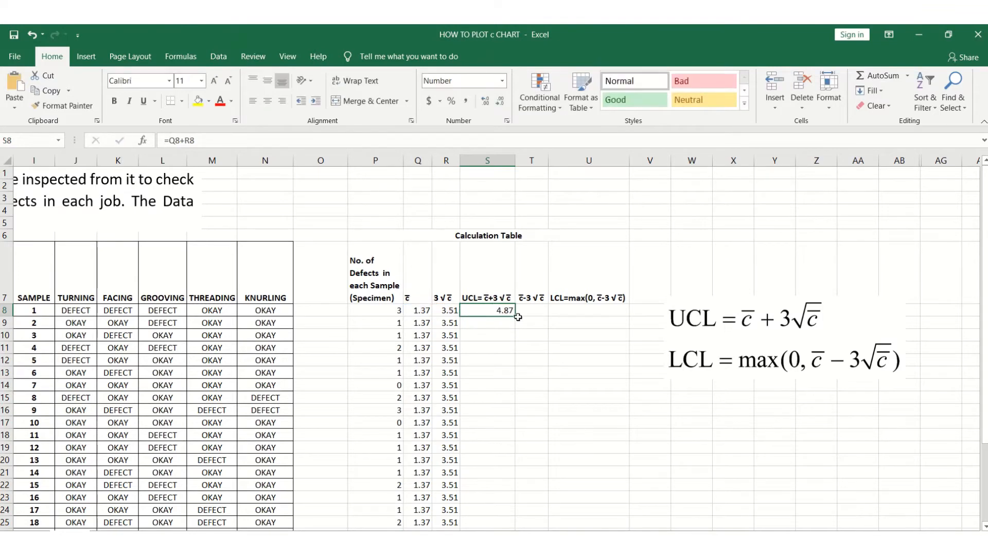
drag(517, 317, 507, 502)
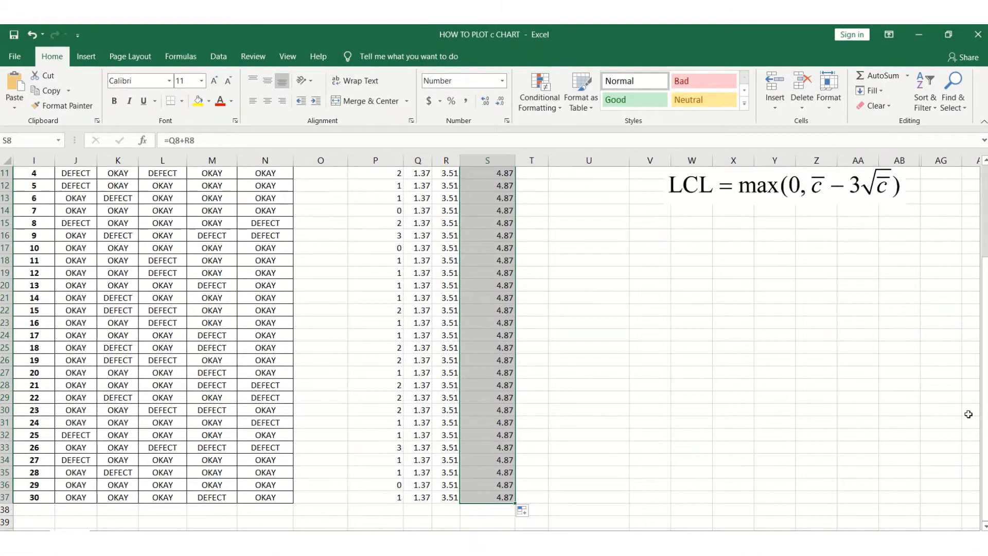
drag(986, 411, 985, 409)
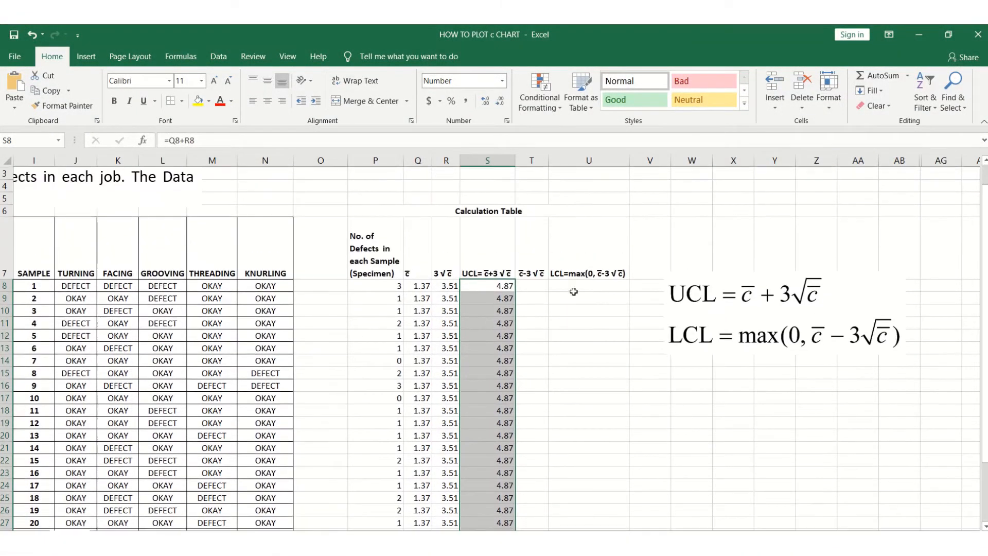
Enter =Q8-R8 in T8 for c̄-3√c̄ and fill it down through T37.
click(525, 283)
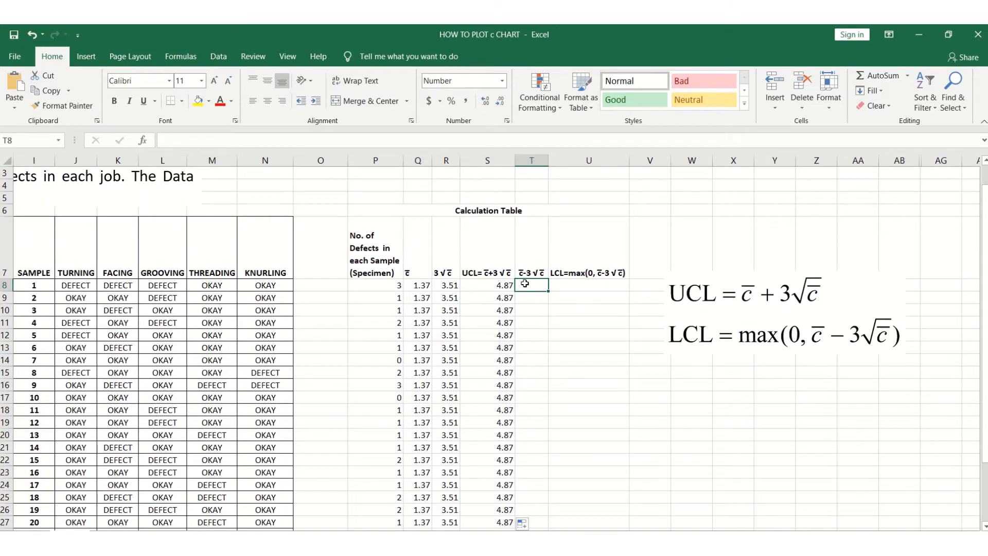
text(=)
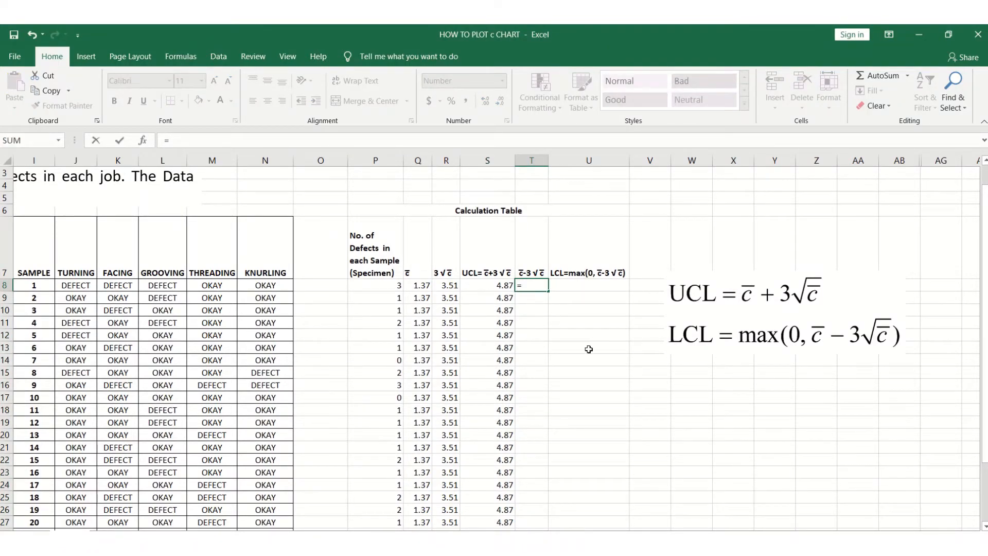
click(420, 286)
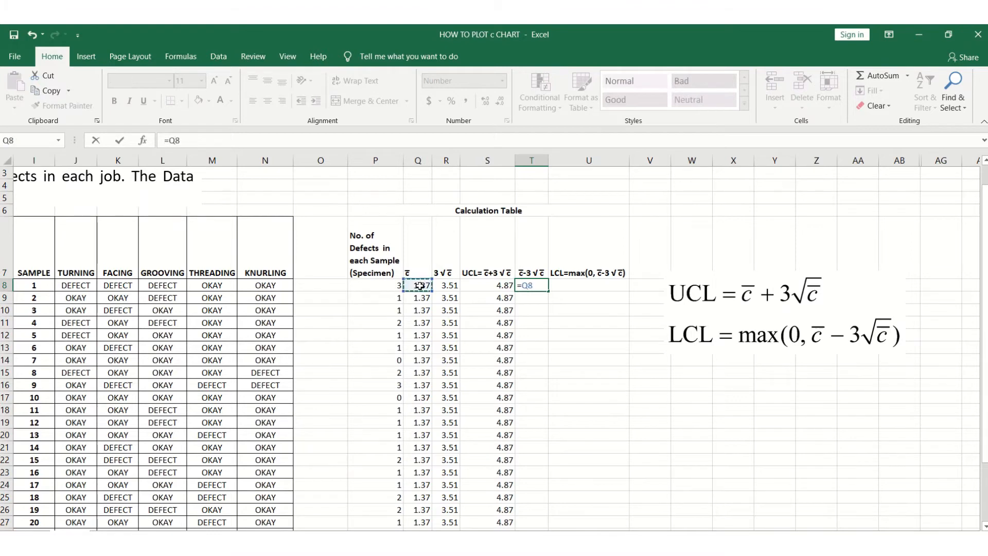
text(-)
click(446, 286)
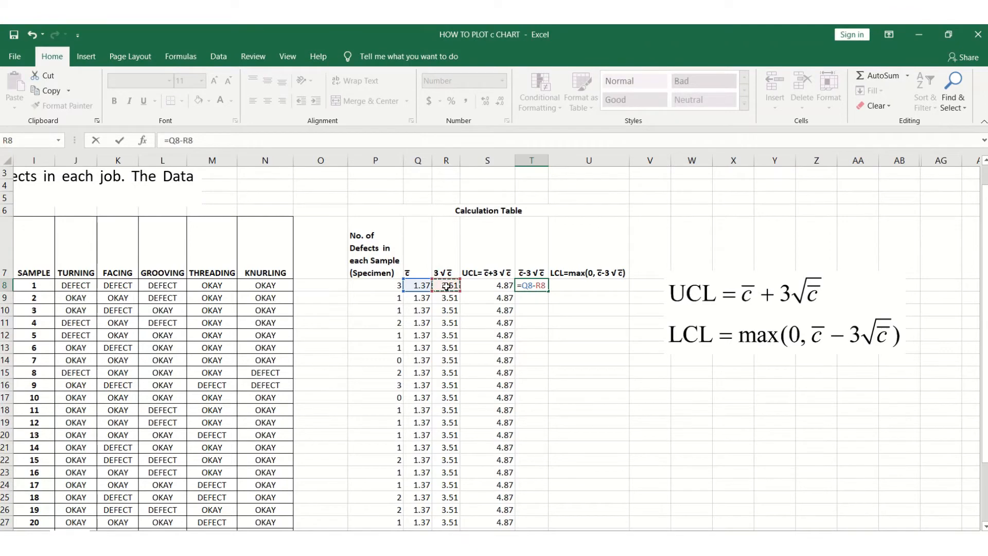
click(119, 140)
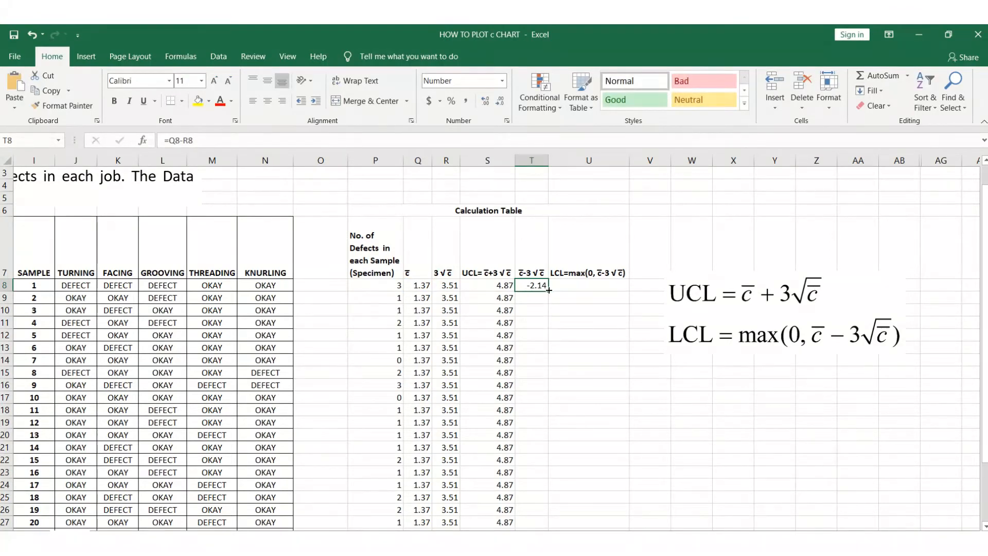
drag(549, 291, 549, 498)
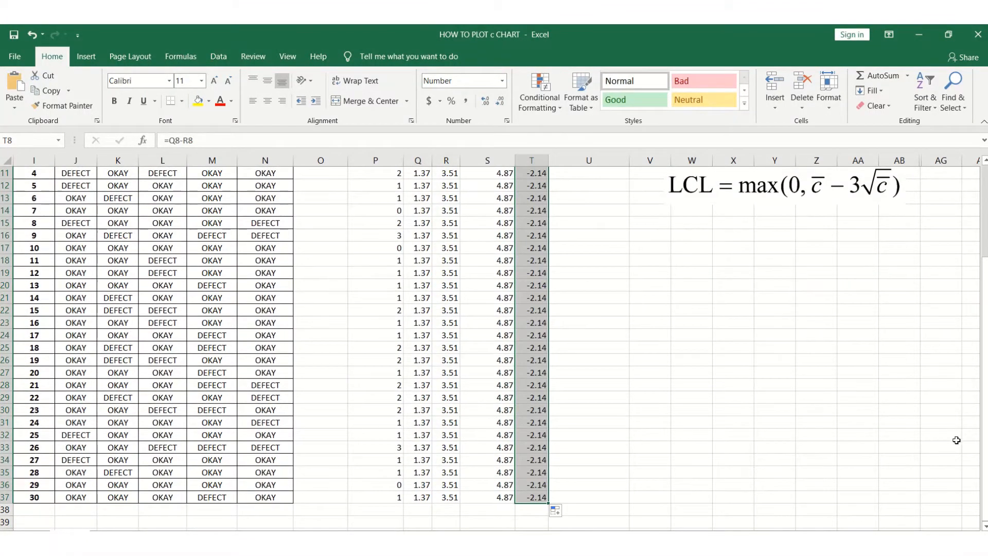
scroll(942, 443, up, 2)
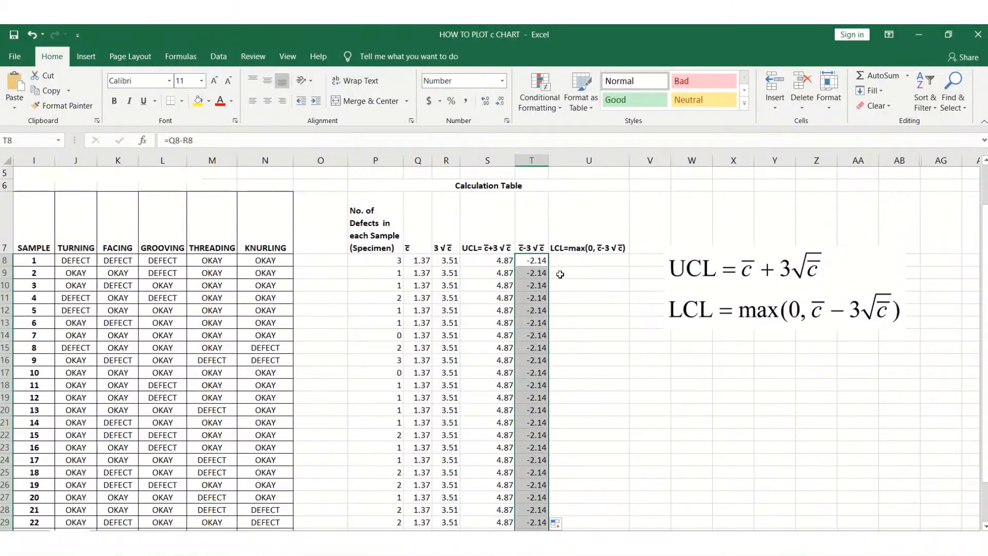
Enter the LCL formula =MAX(0, T8) in U8.
click(573, 309)
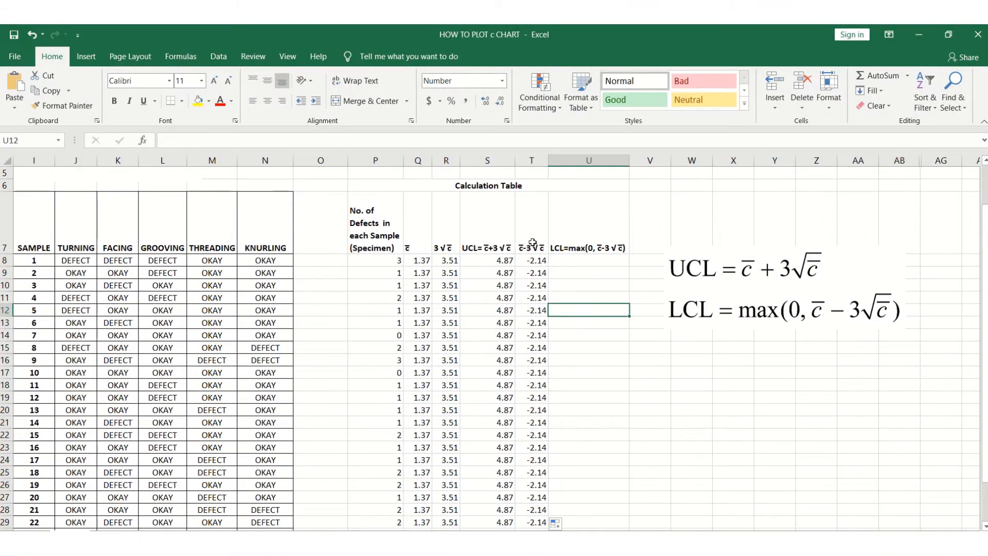
click(584, 260)
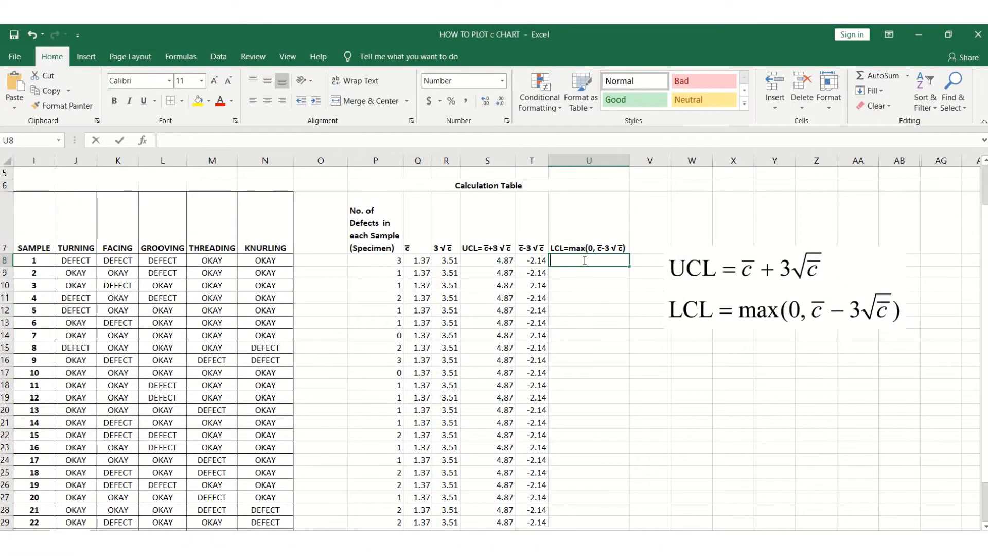
text(=)
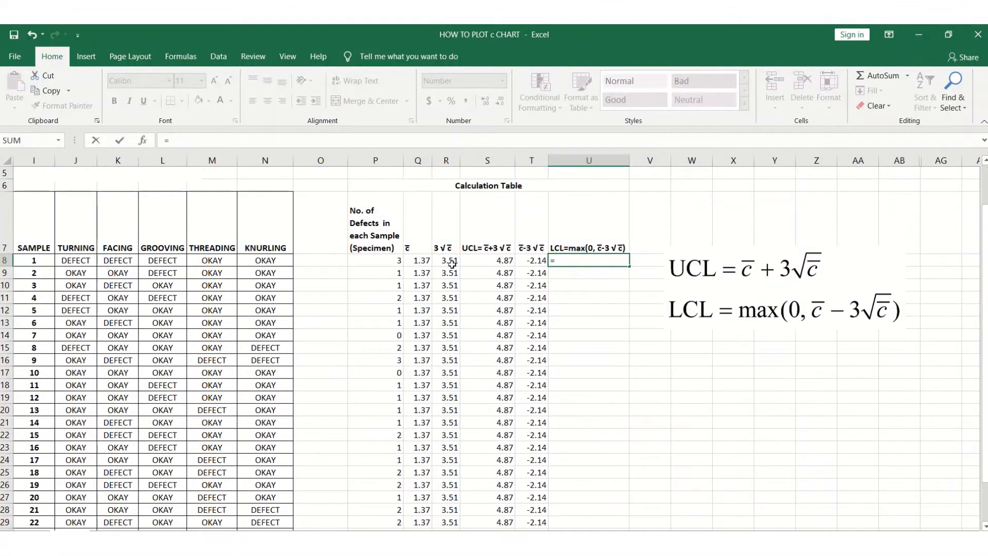
click(427, 258)
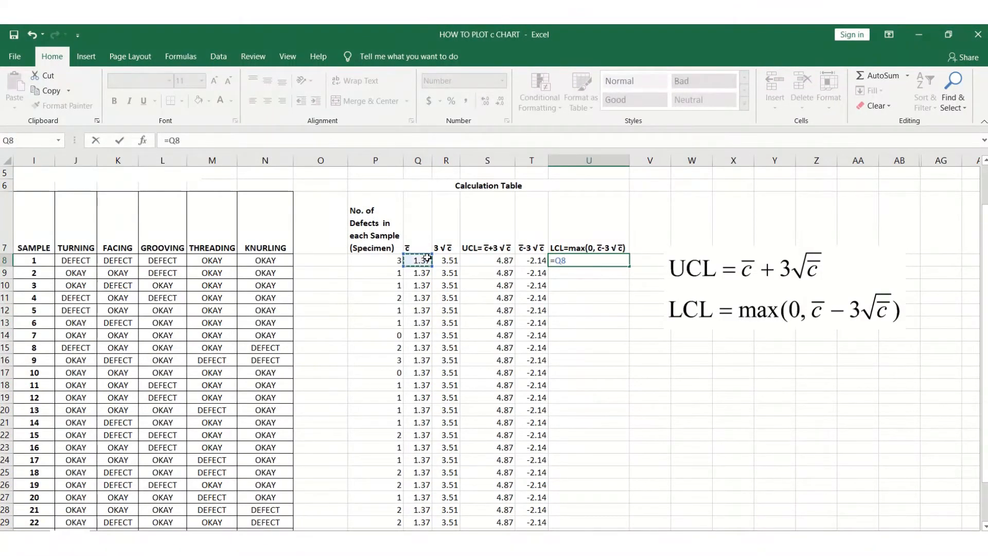
text(-)
key(BackSpace)
key(BackSpace)
key(BackSpace)
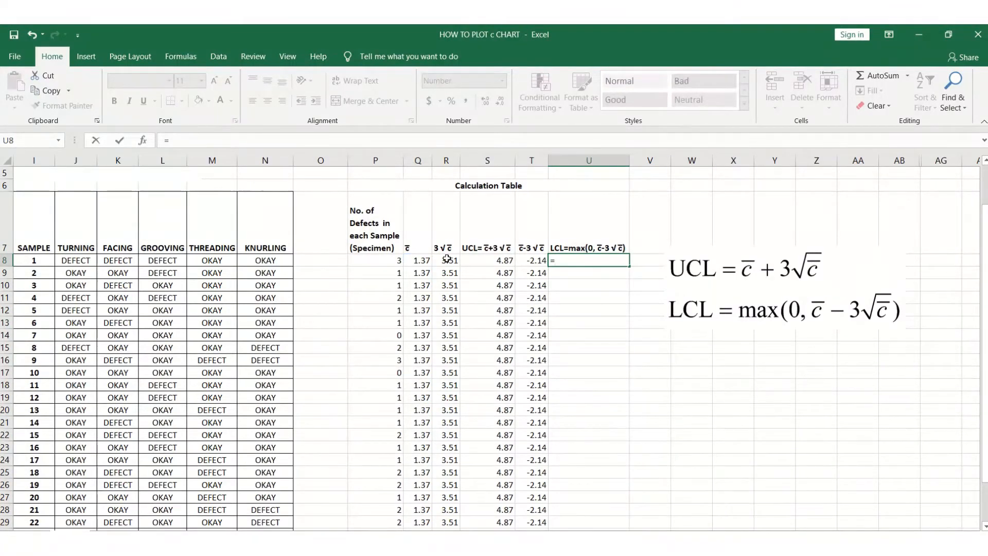
text(max)
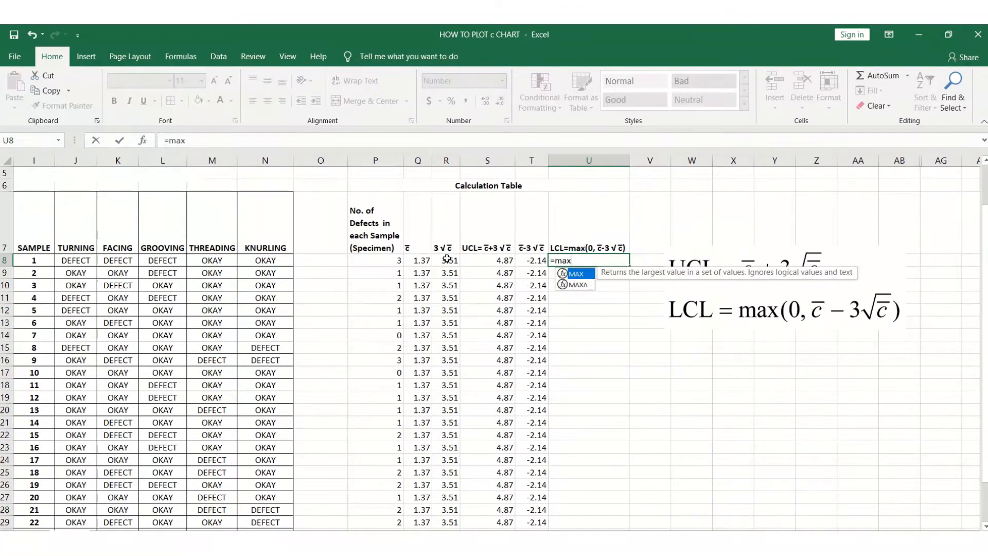
double_click(584, 275)
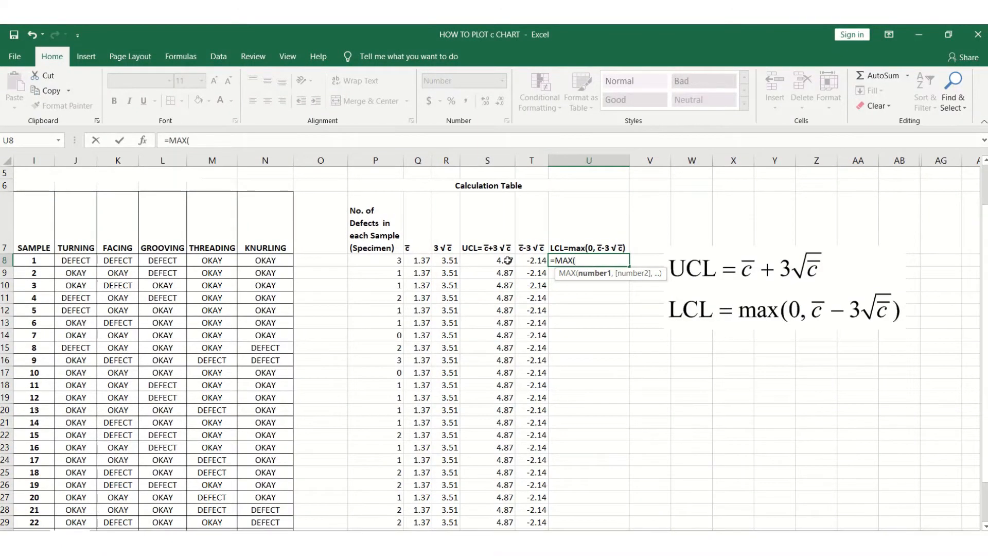
text(0,)
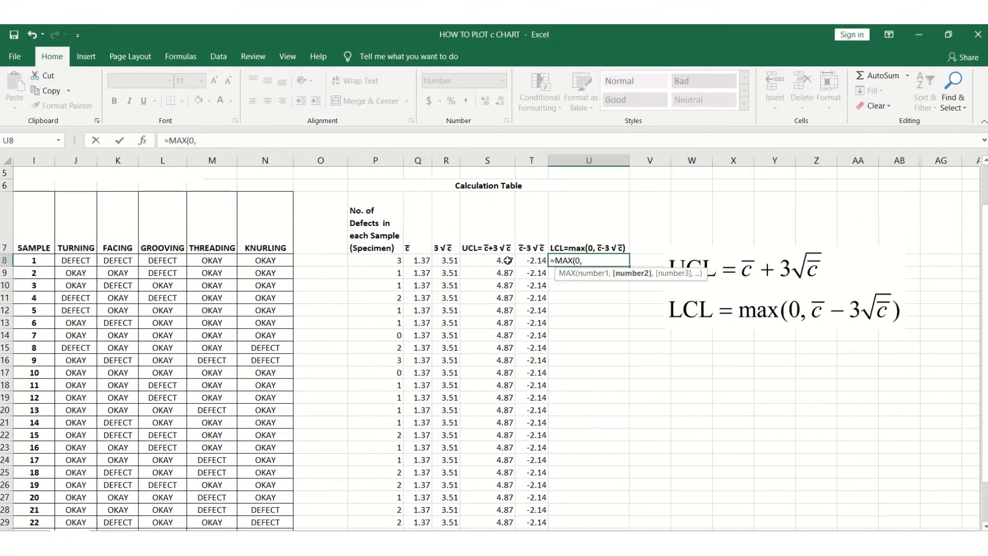
click(531, 260)
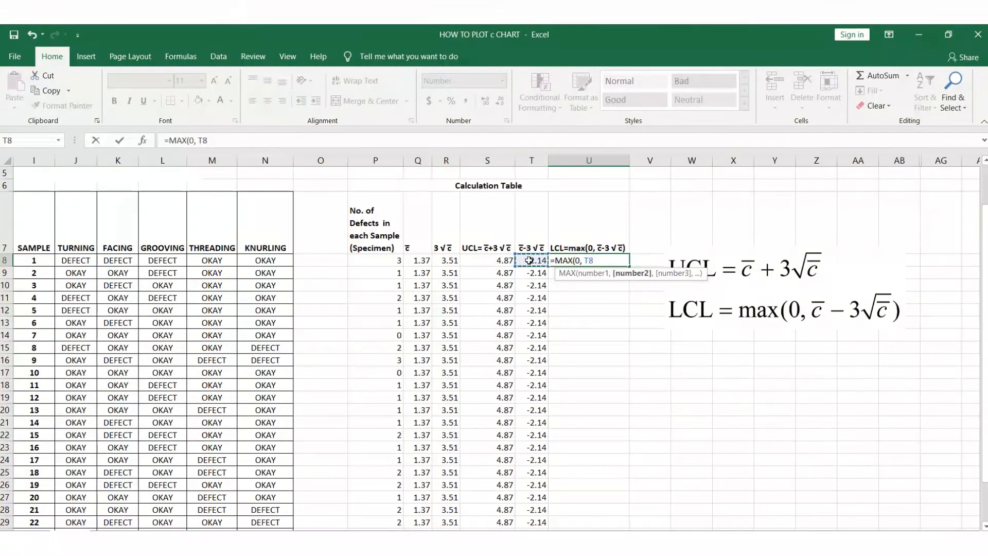
click(250, 142)
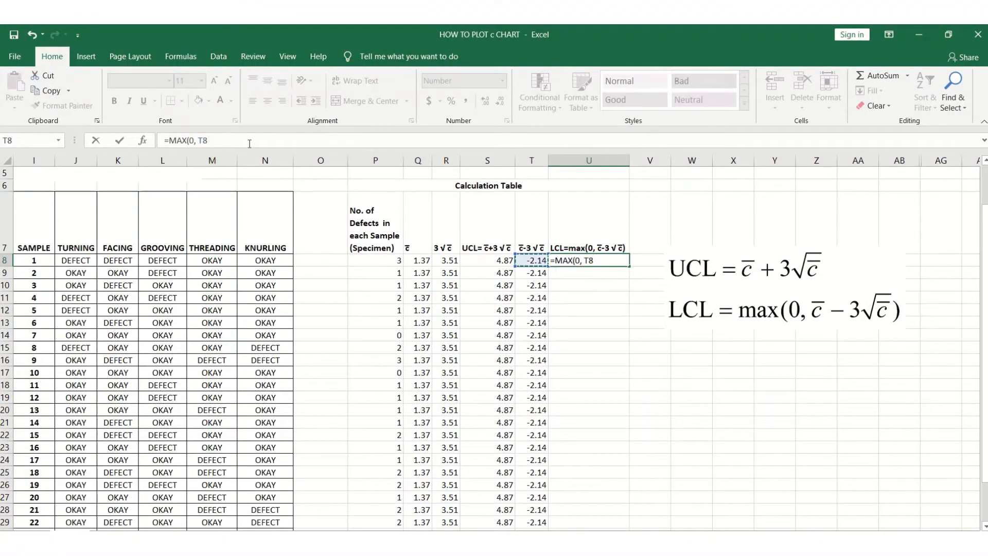
text())
click(119, 141)
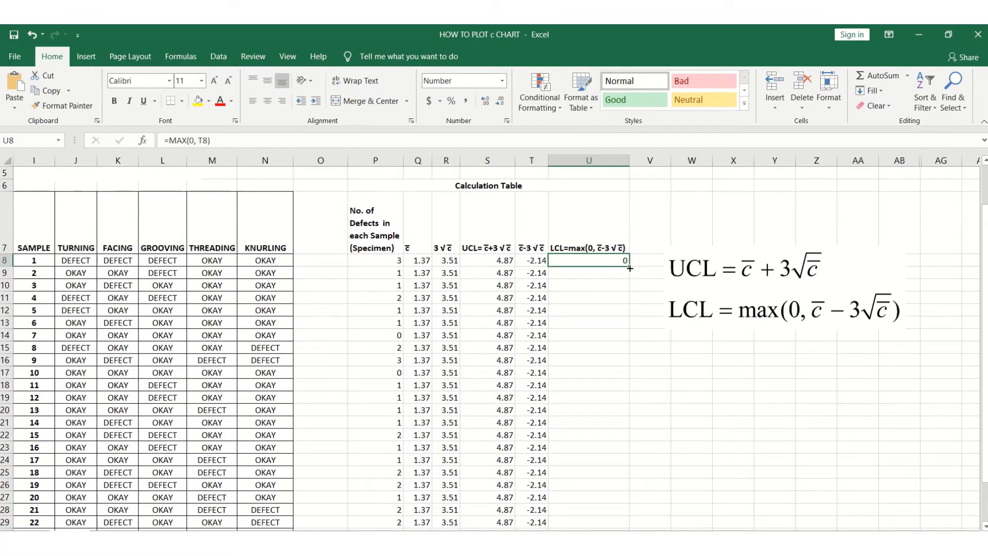
Fill the LCL formula from U8 down through U37.
drag(631, 267, 619, 489)
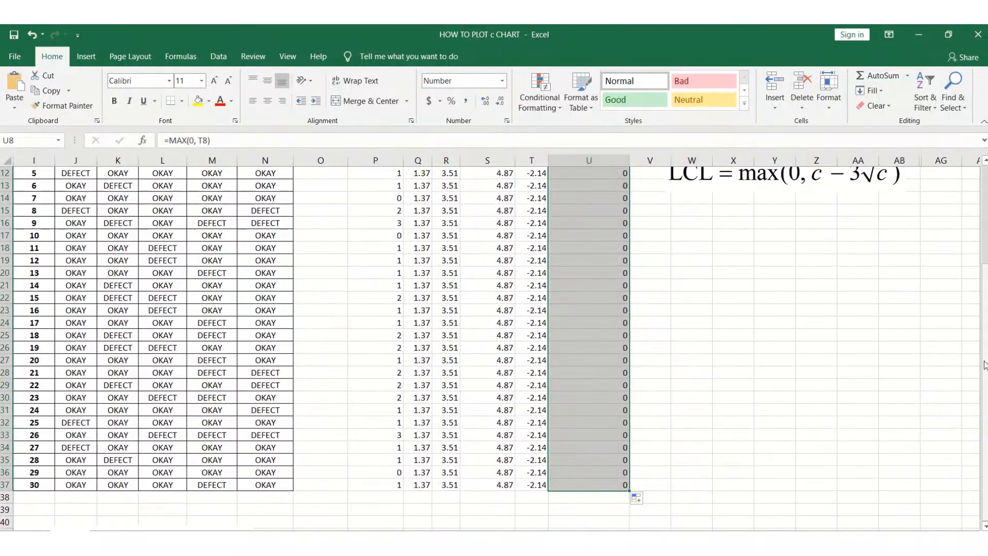
drag(984, 364, 984, 351)
click(880, 381)
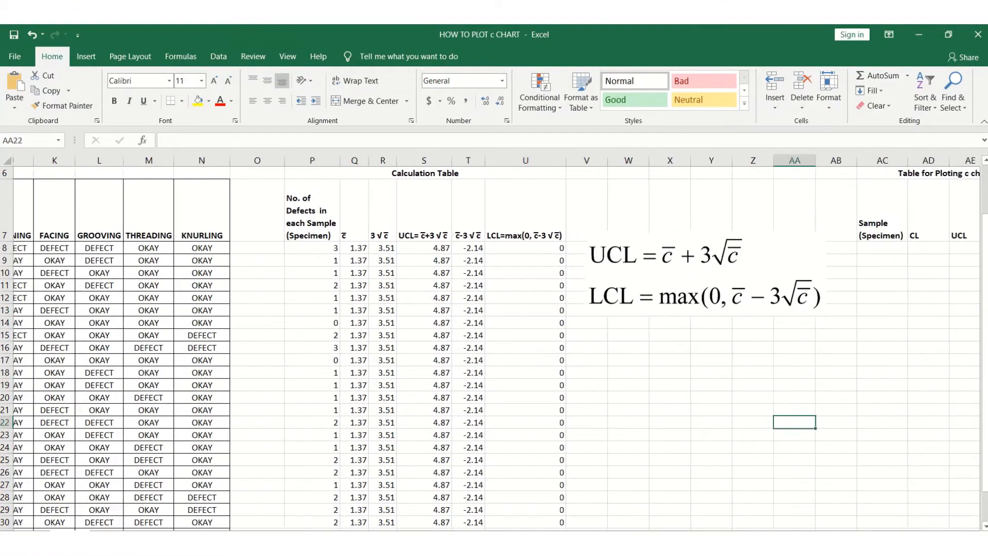
Number the samples 1 to 30 down the Sample (Specimen) column of the plotting table as a fill series.
scroll(698, 335, right, 4)
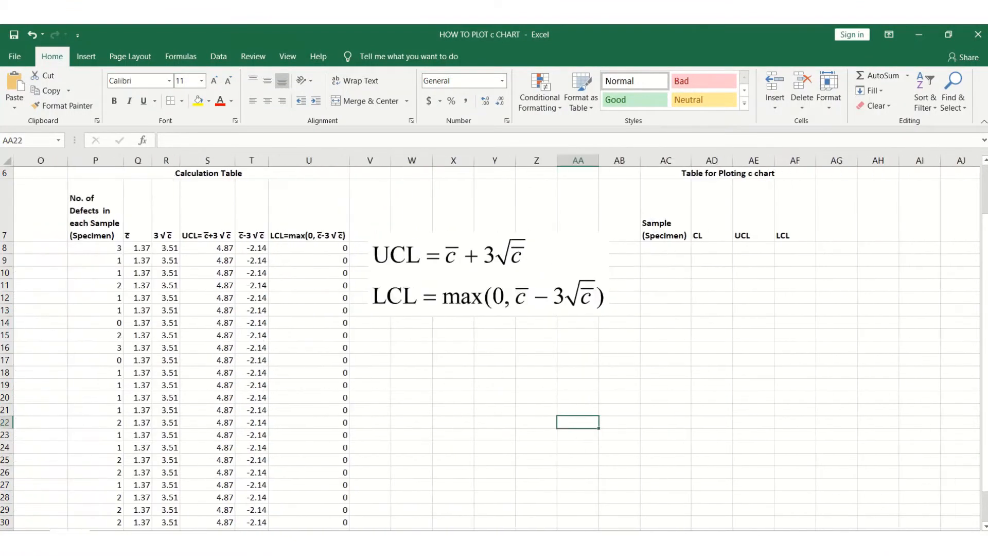
click(682, 249)
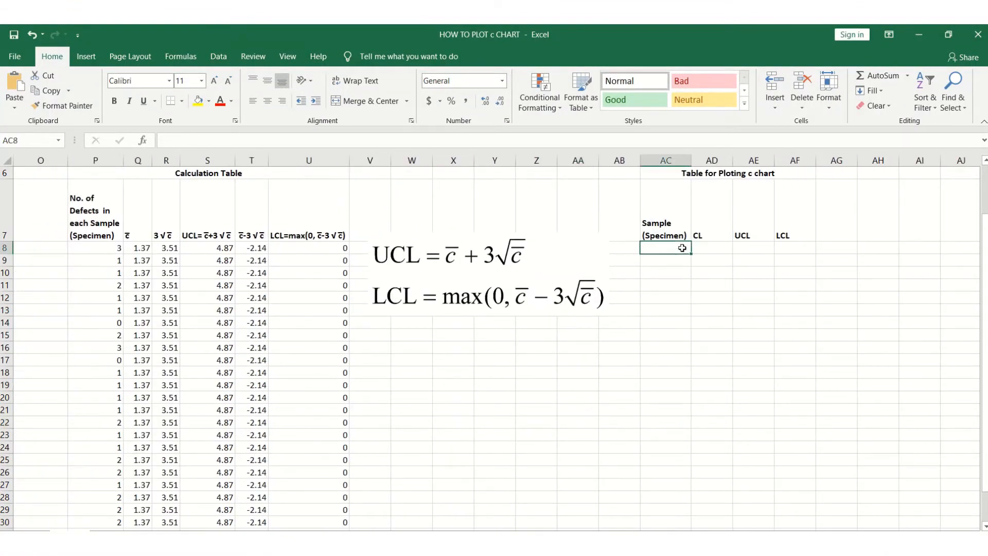
text(1)
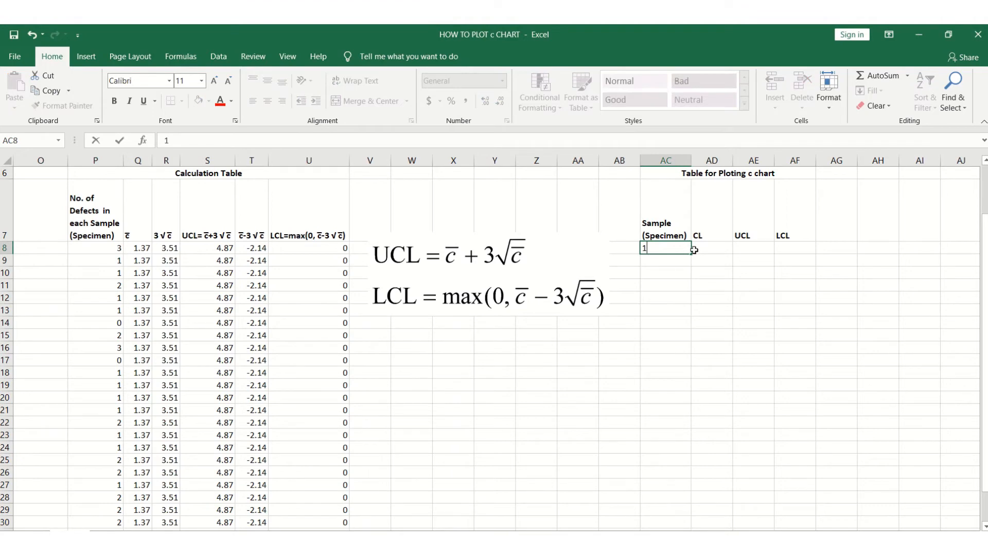
mouse_move(693, 255)
mouse_down()
mouse_move(678, 377)
mouse_move(693, 437)
mouse_move(693, 519)
mouse_move(679, 505)
mouse_up()
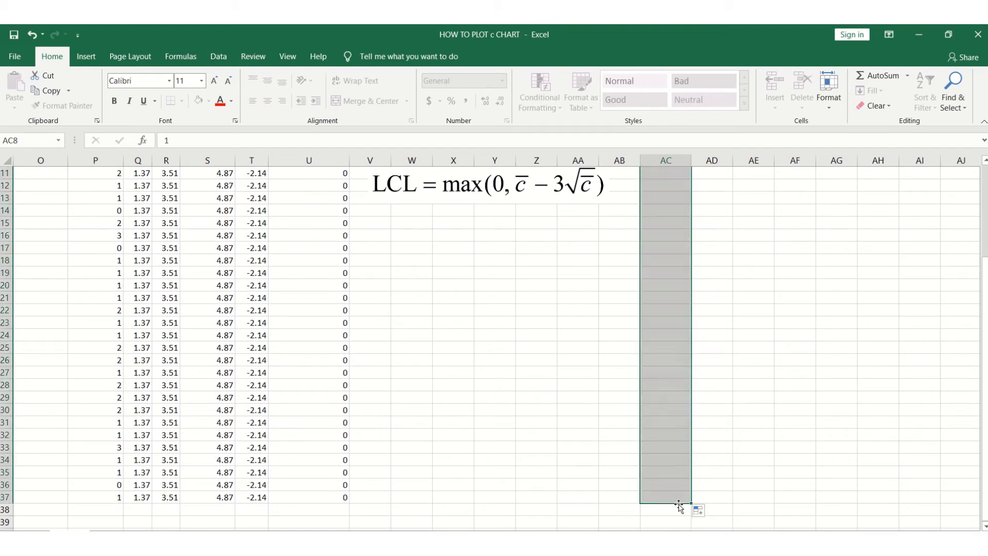
click(706, 513)
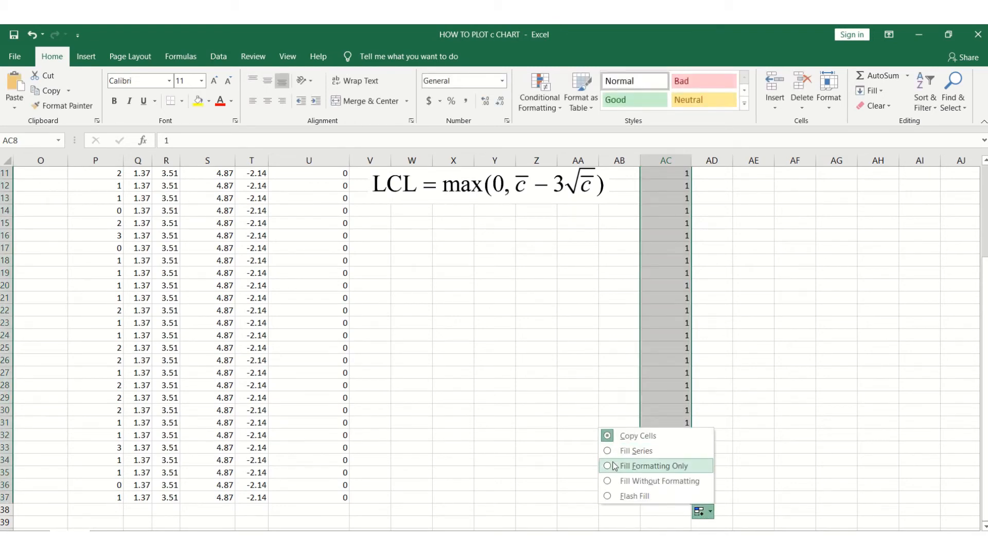
click(612, 450)
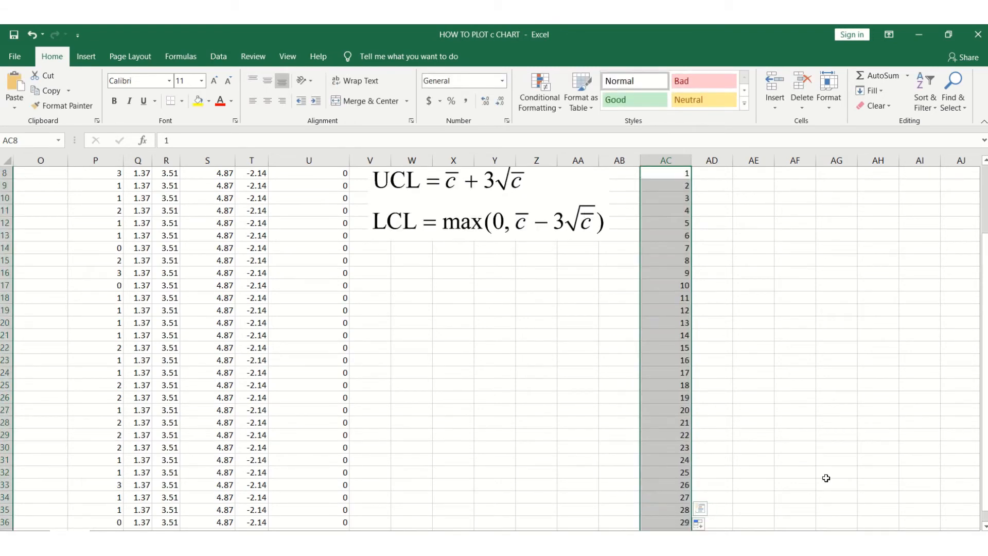
Copy the c̄ values Q8:Q37 and paste them as values into the plotting table's CL column from AD8.
drag(985, 420, 984, 412)
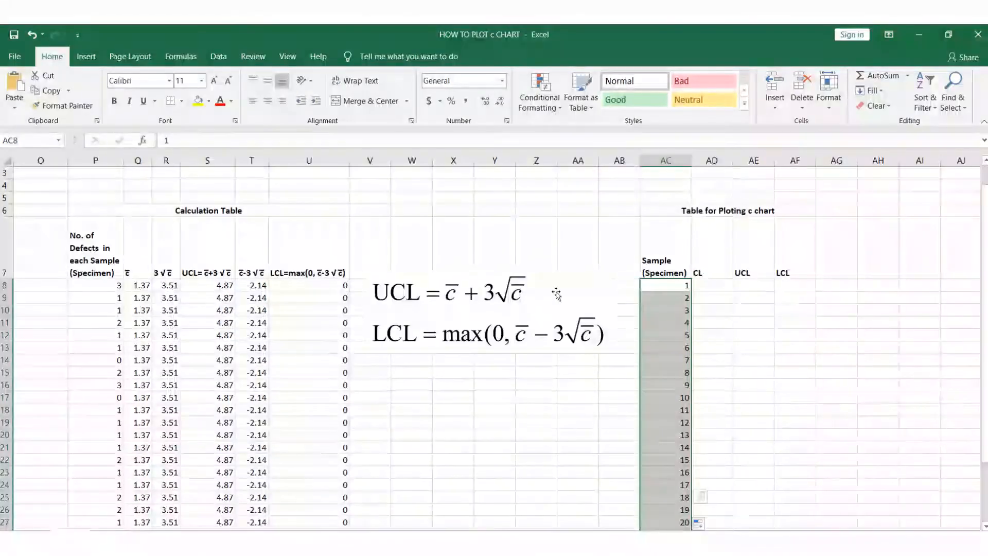
click(146, 288)
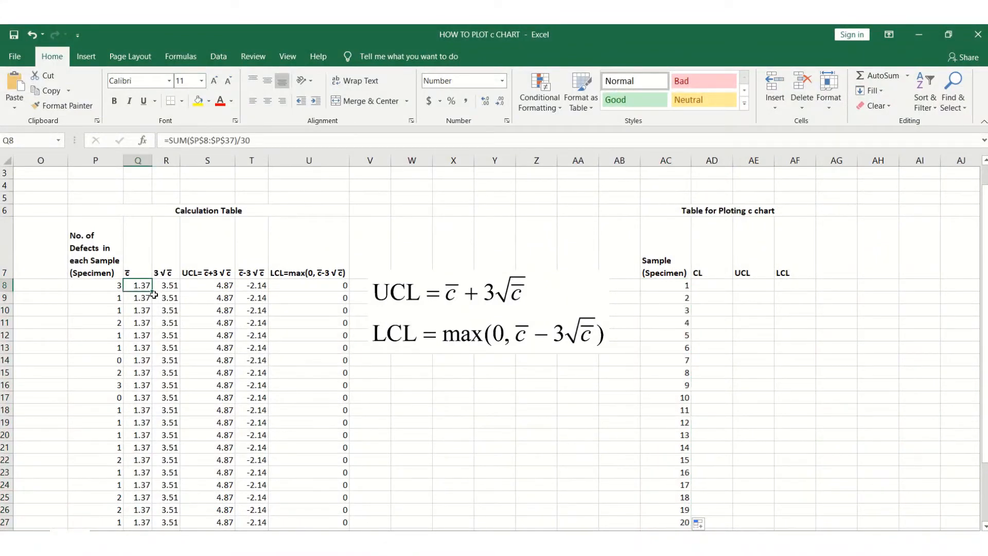
mouse_move(152, 488)
mouse_down()
mouse_move(152, 521)
mouse_move(146, 484)
mouse_up()
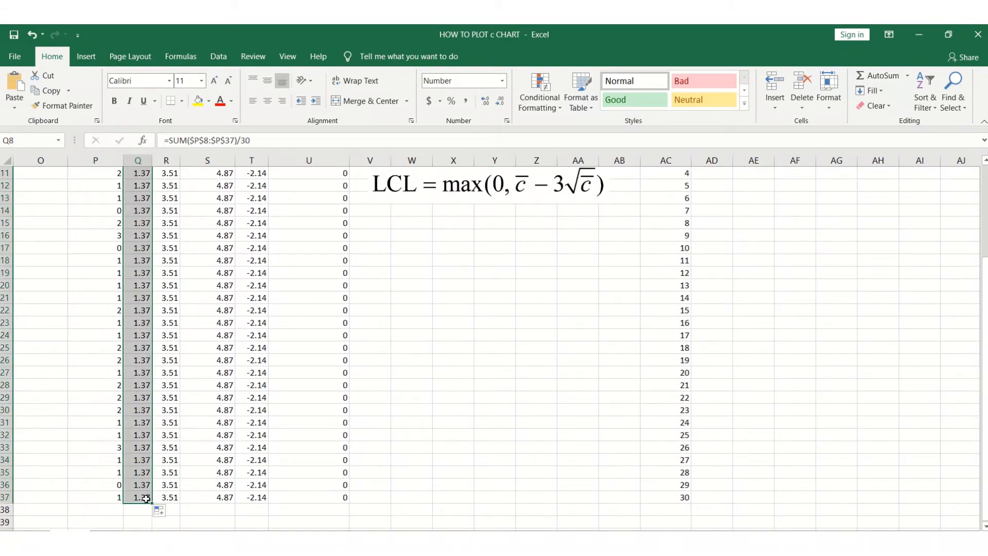
key(ctrl+c)
drag(986, 404, 983, 300)
click(717, 309)
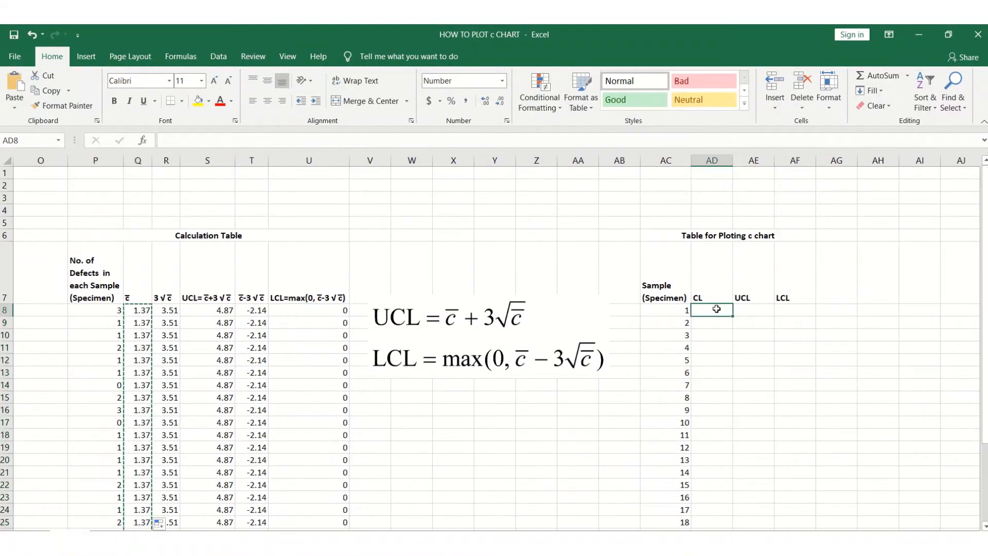
key(ctrl+v)
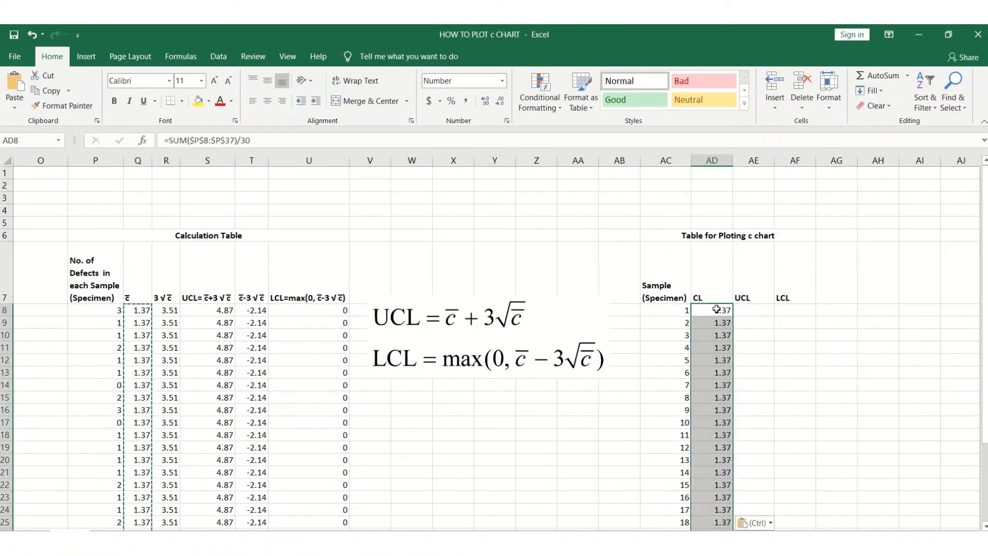
click(772, 524)
click(746, 470)
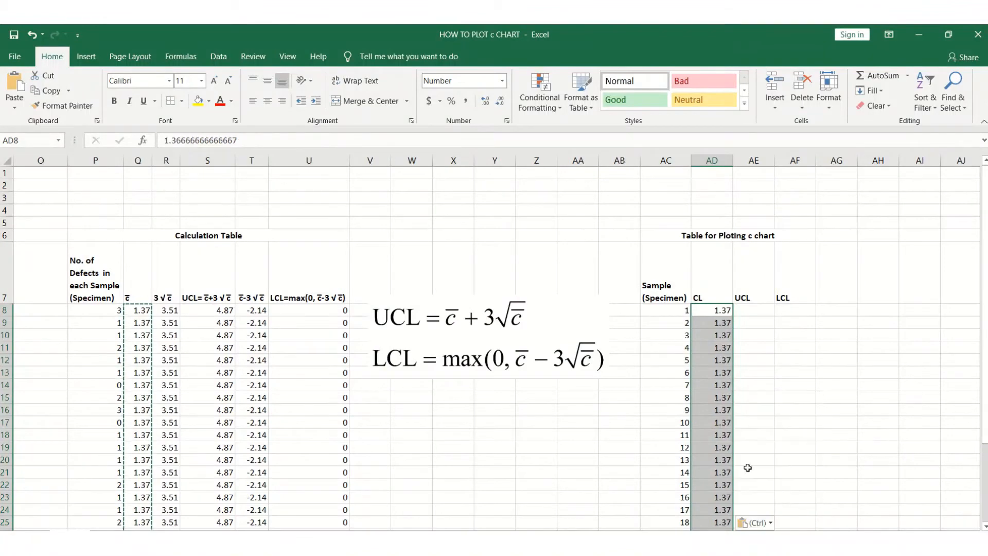
click(798, 422)
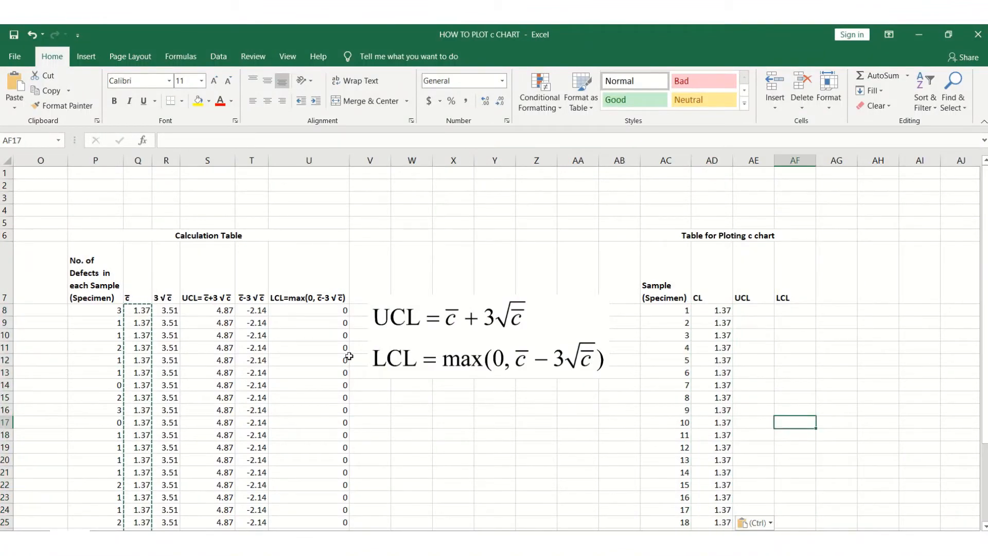
Copy the UCL values S8:S37 and paste them as values into the plotting table's UCL column from AE8.
drag(208, 307, 213, 495)
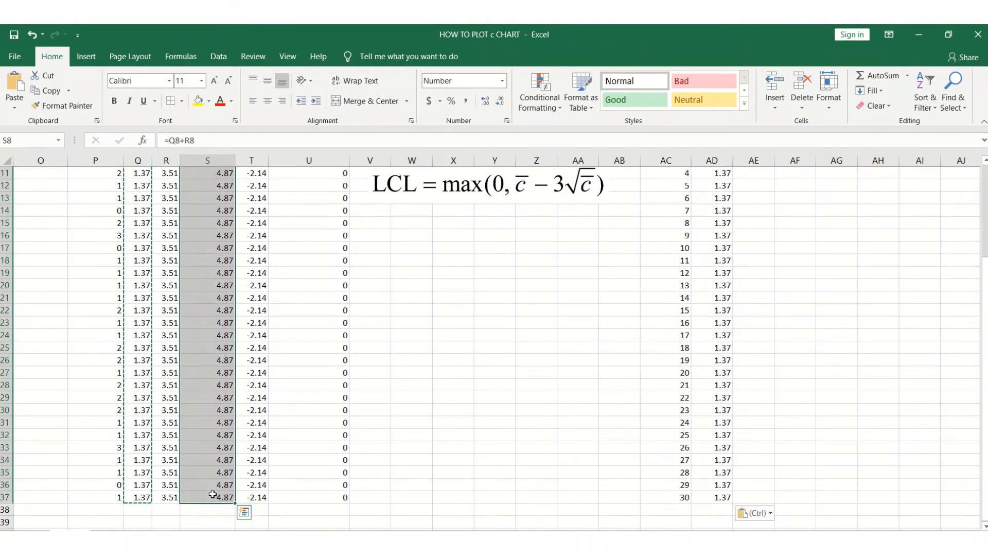
key(ctrl+c)
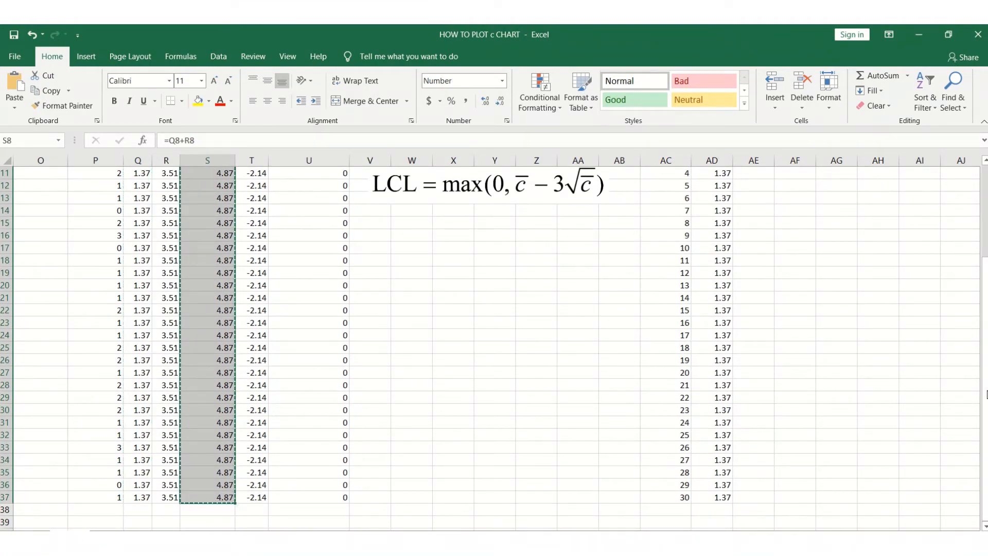
drag(985, 394, 986, 291)
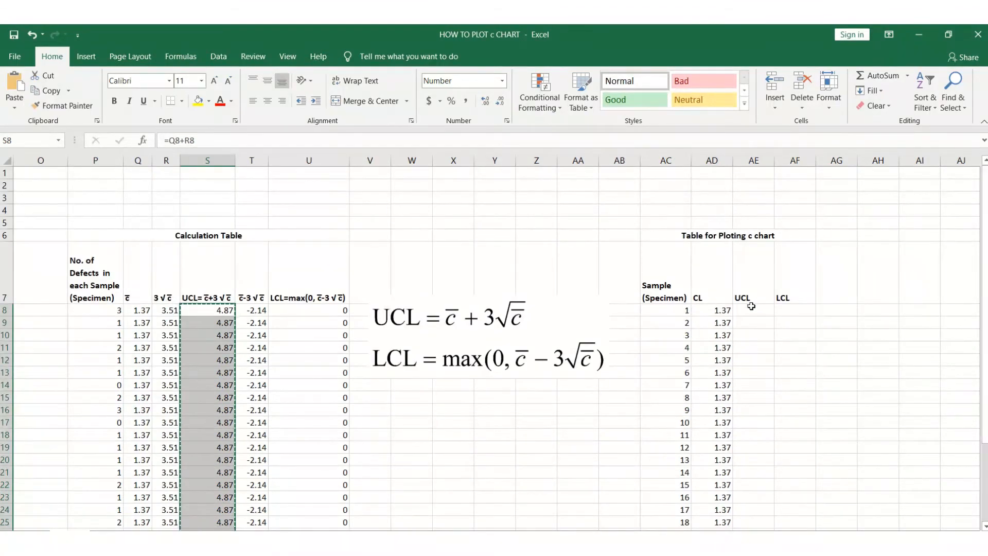
click(752, 309)
key(ctrl+v)
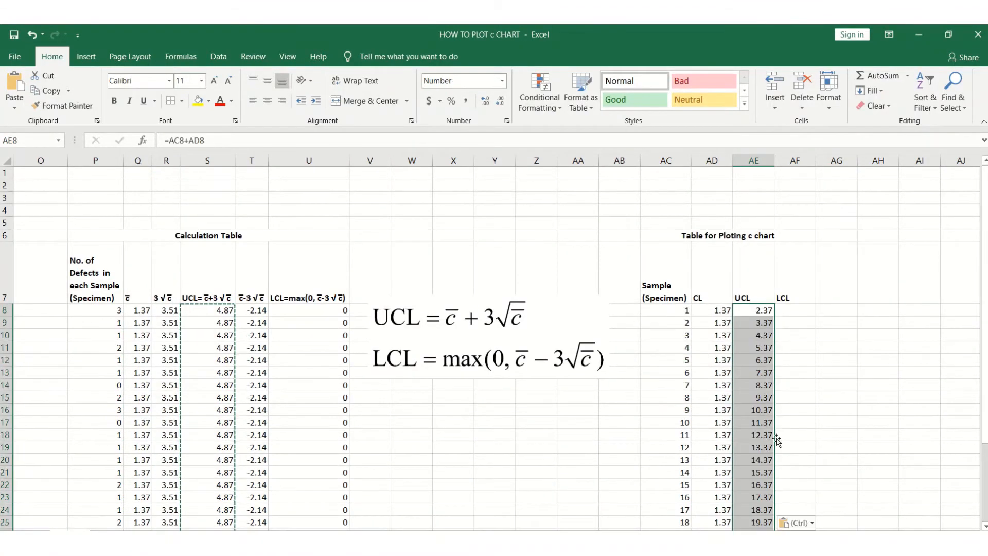
click(813, 524)
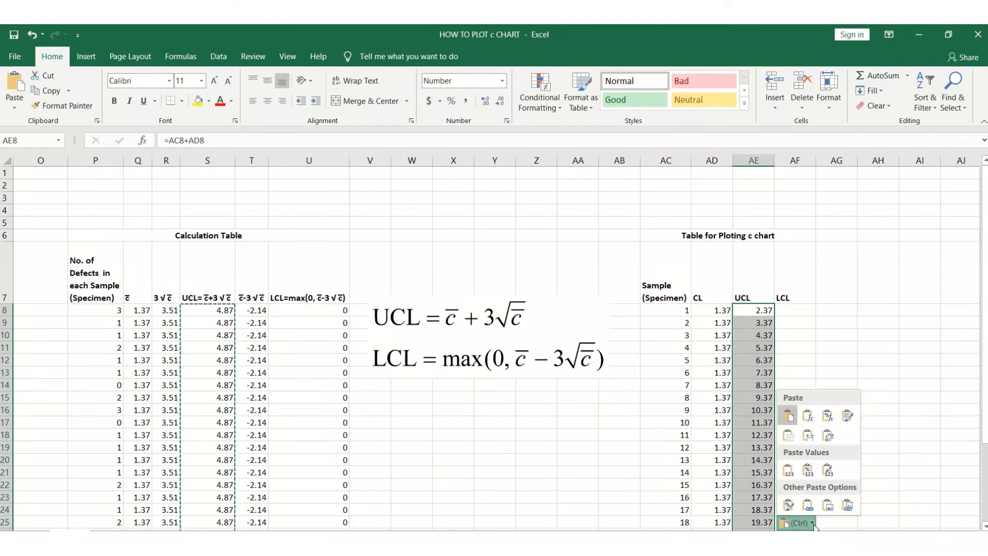
click(788, 470)
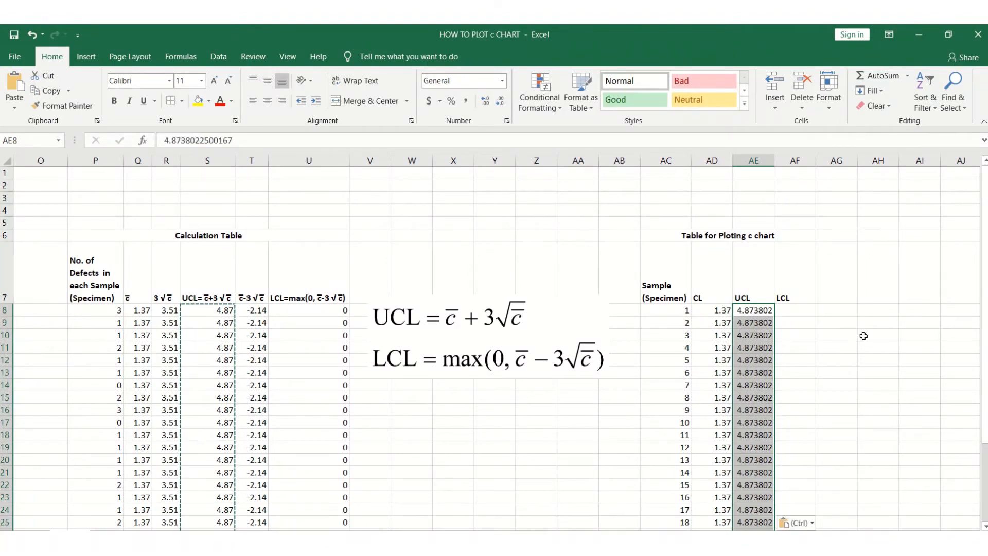
Format the pasted UCL column as a number with two decimal places.
click(500, 102)
click(498, 103)
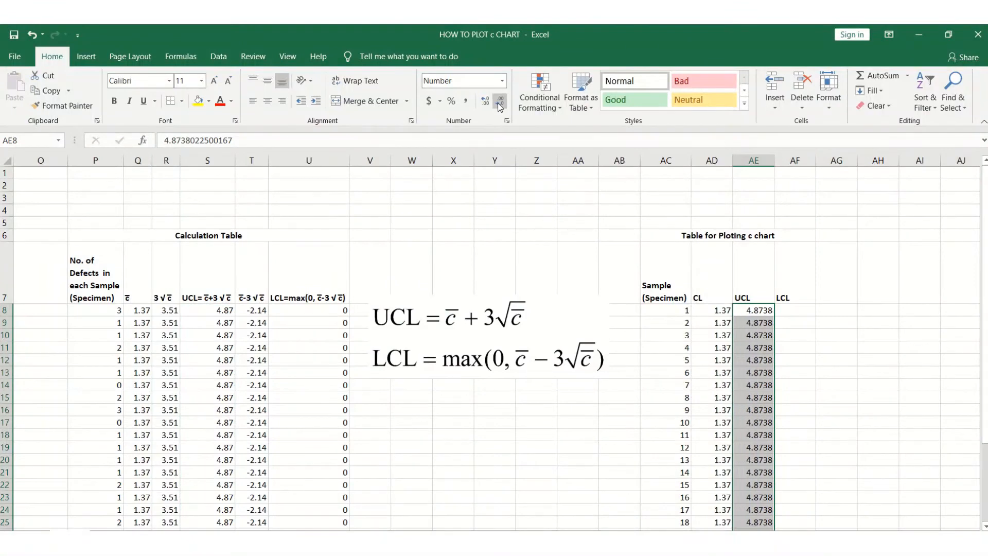
click(499, 103)
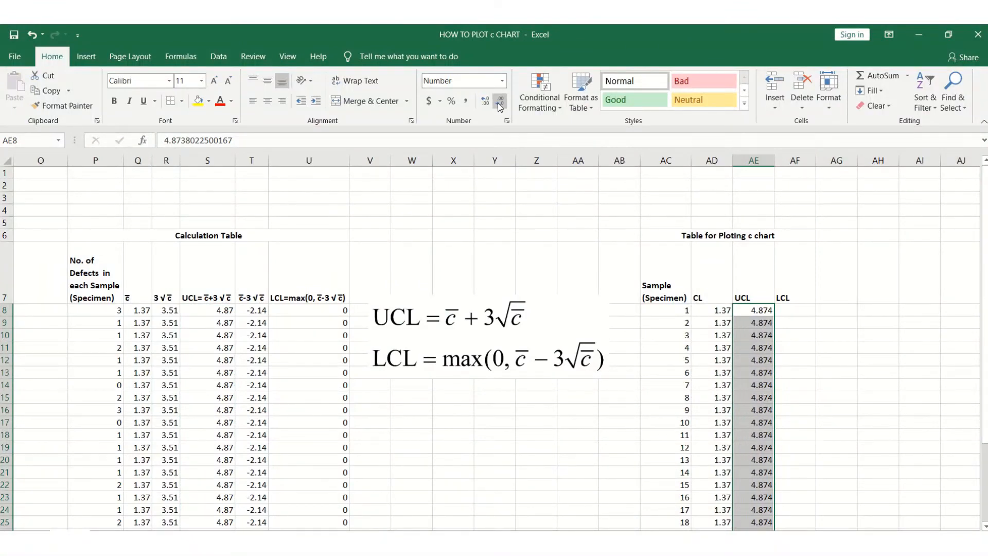
click(498, 103)
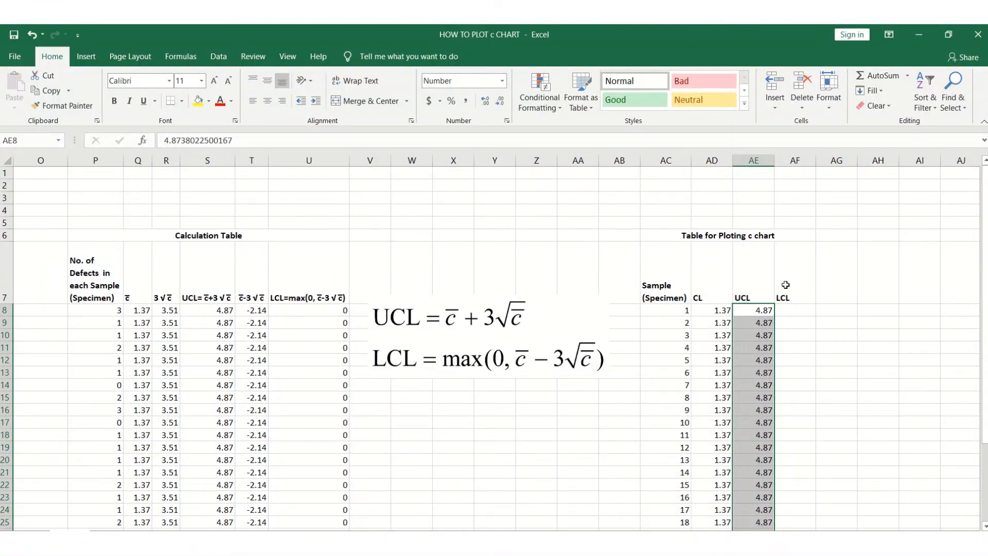
Copy the LCL values U8:U37 and paste them as values into the plotting table's LCL column from AF8.
click(823, 400)
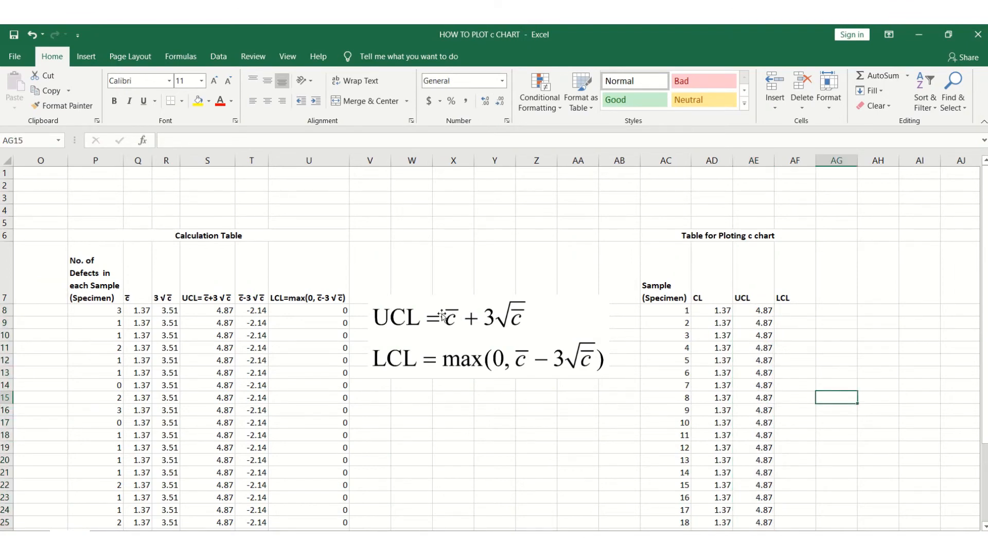
click(330, 308)
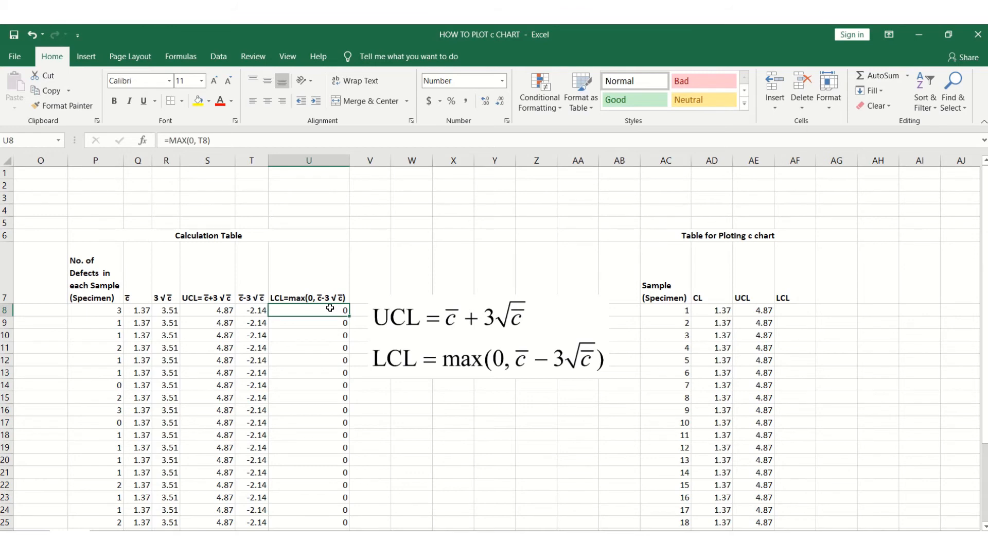
key(ctrl+shift+Down)
key(ctrl+c)
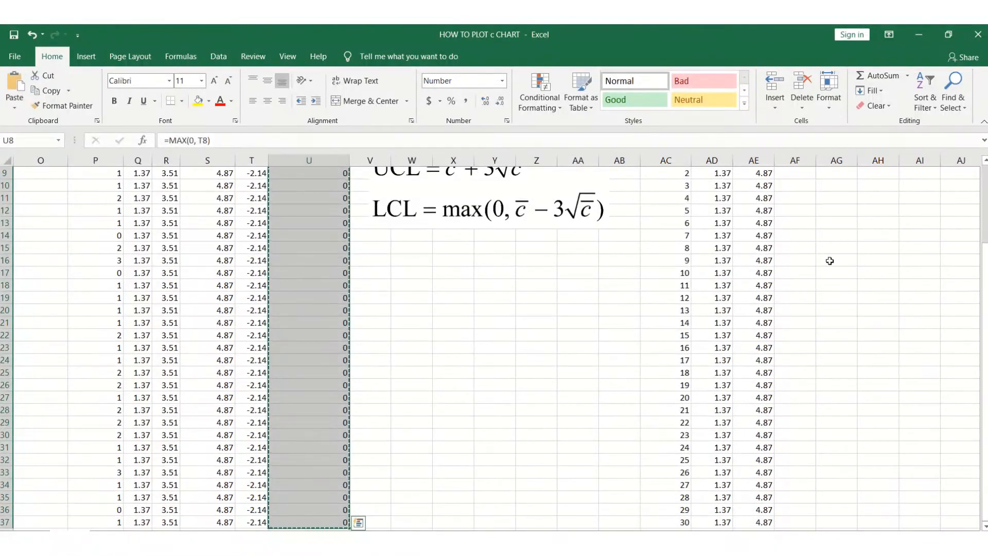
drag(985, 329, 985, 257)
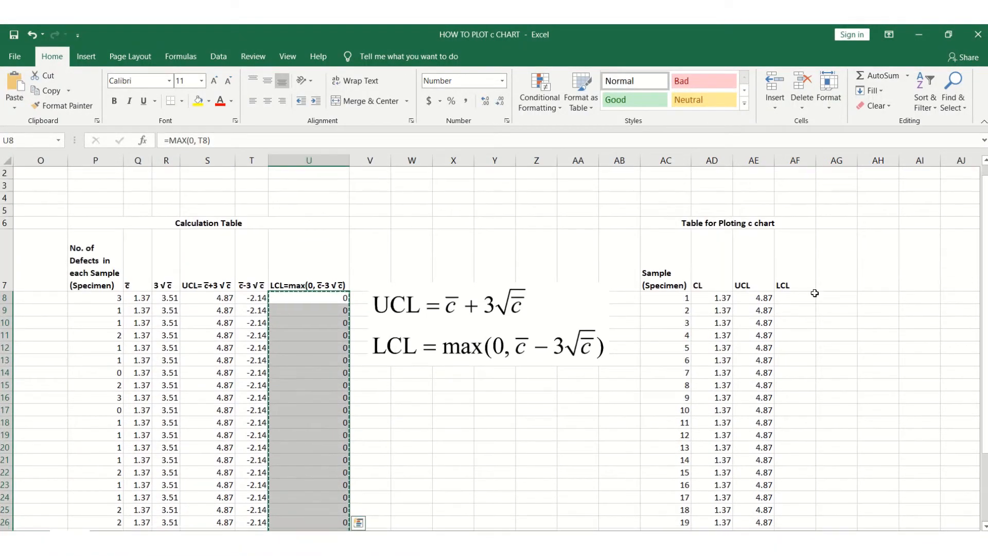
click(804, 296)
key(ctrl+v)
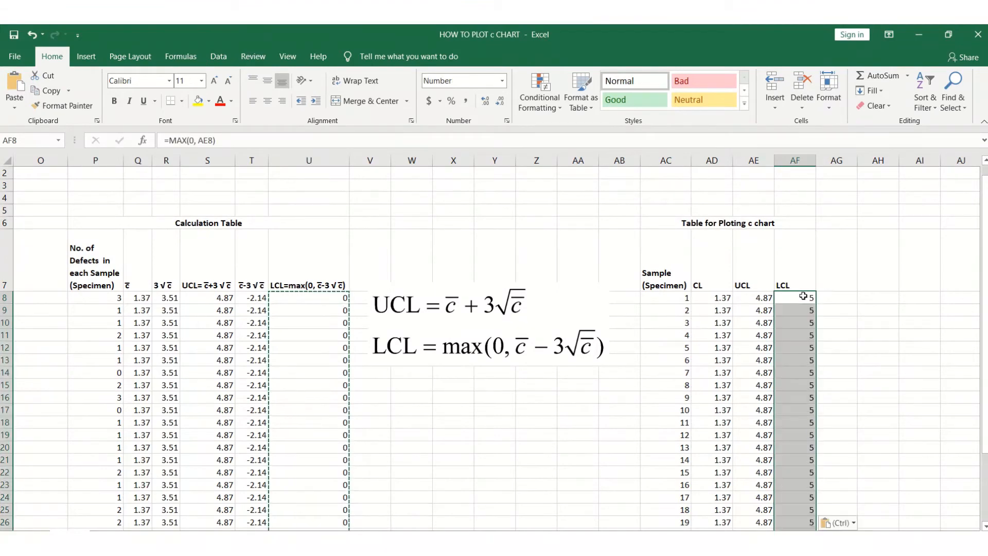
click(855, 524)
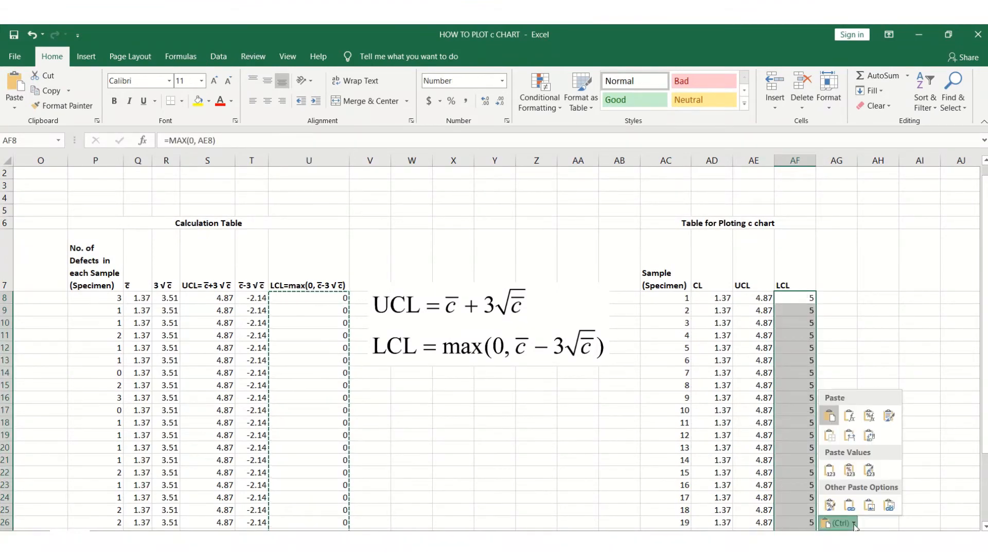
click(830, 472)
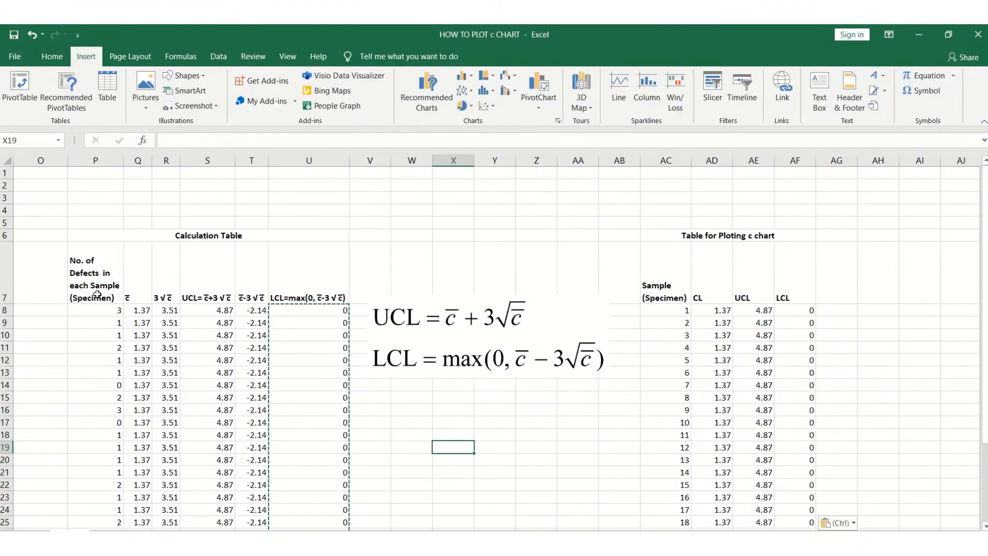
Copy the defect-count column P7:P37 with its header and paste it into AG7 of the plotting table.
click(115, 312)
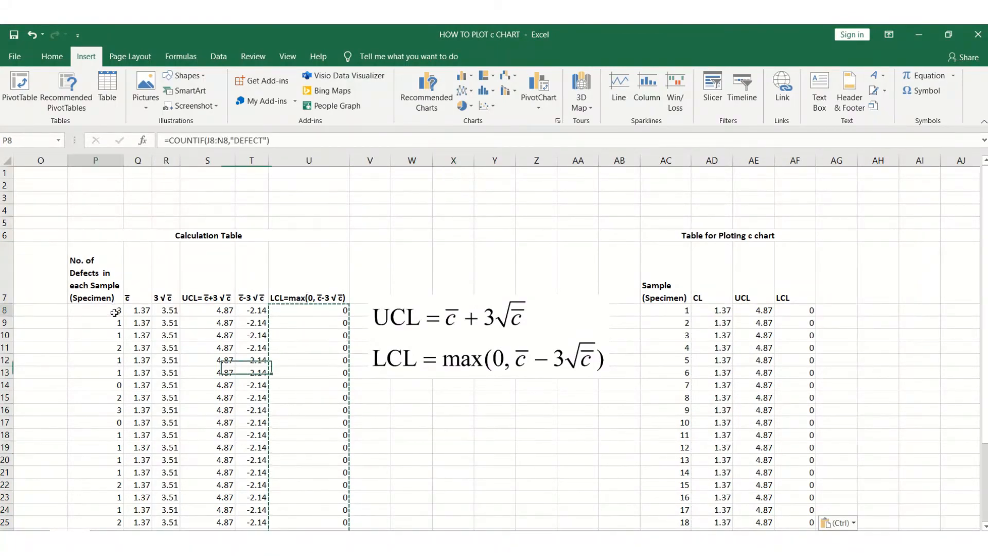
drag(105, 284, 95, 512)
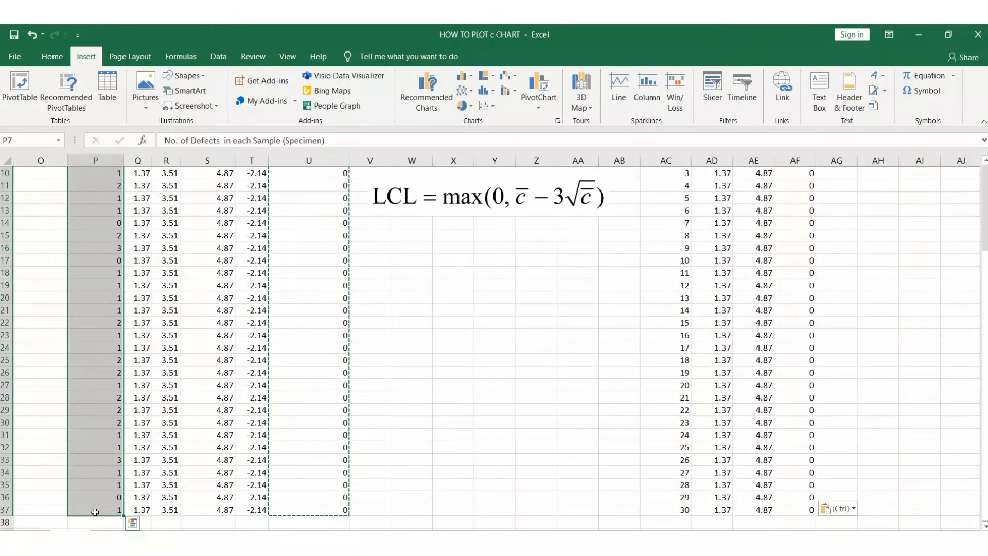
key(ctrl+c)
scroll(95, 513, up, 3)
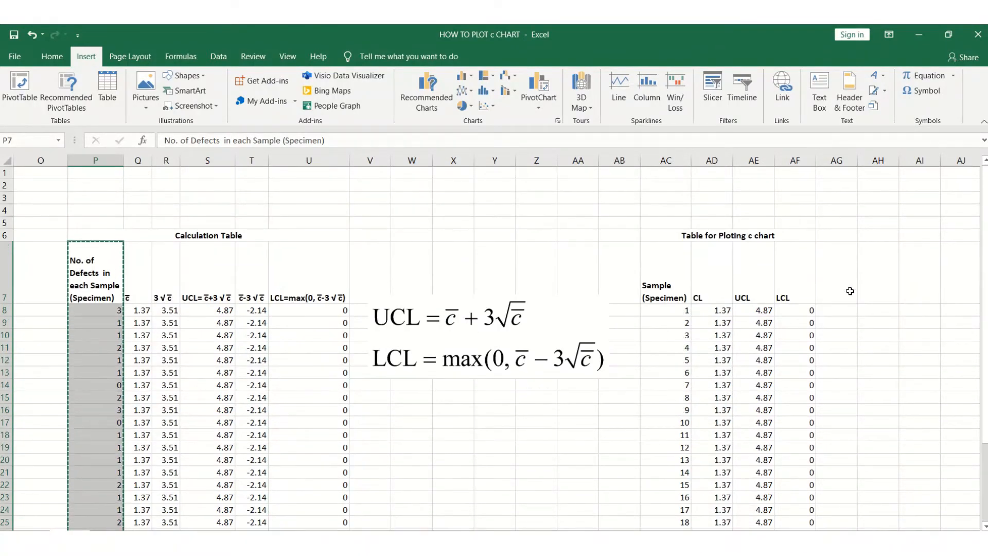
click(849, 290)
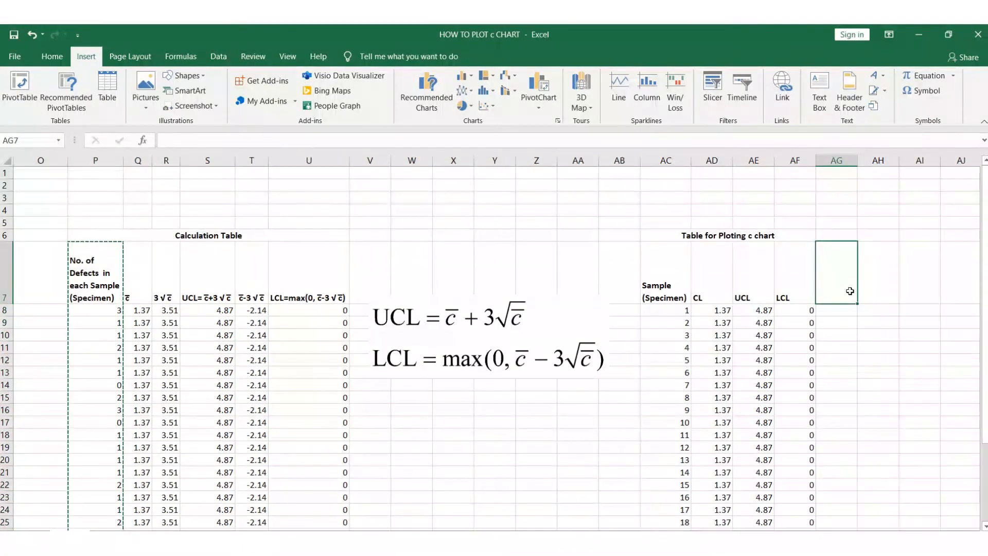
key(ctrl+v)
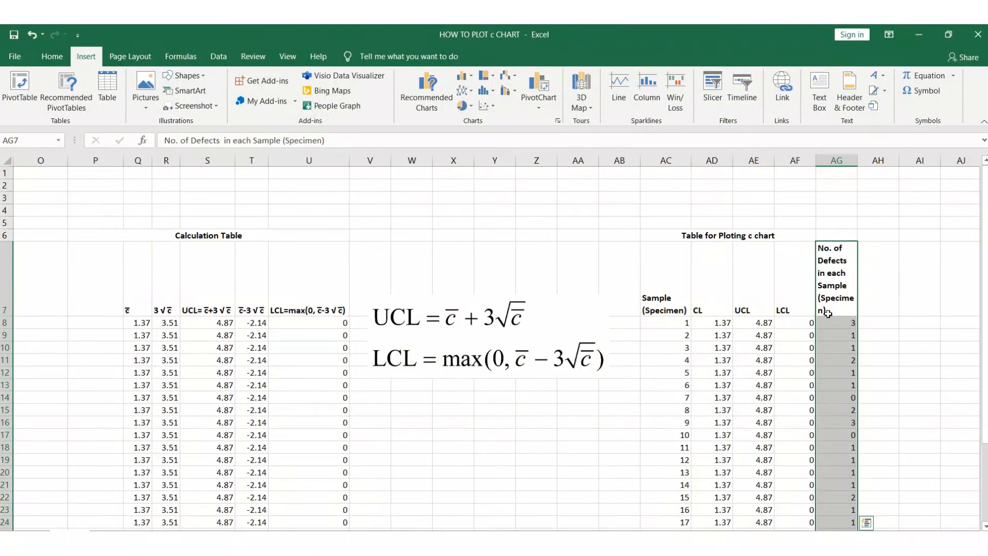
click(887, 351)
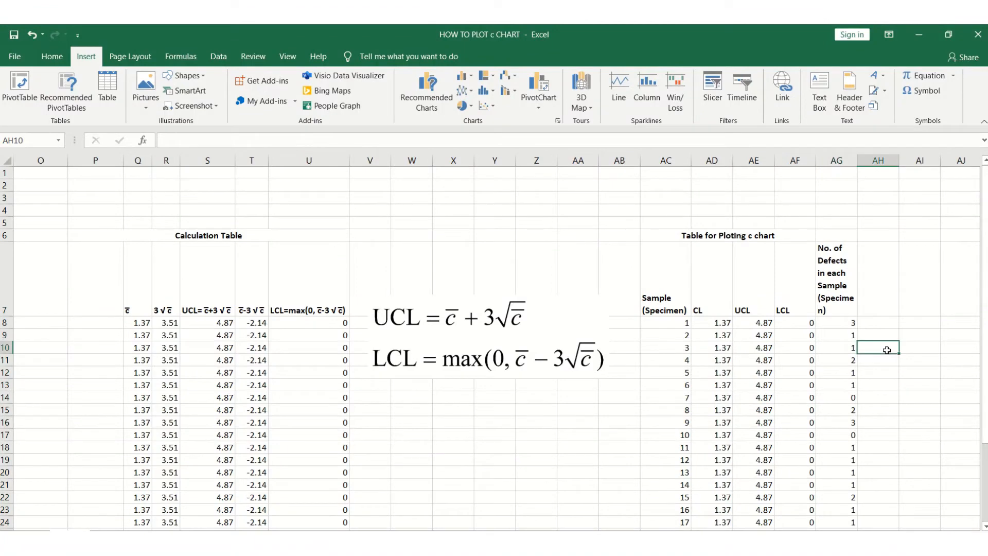
Append ", c" to the pasted defect-count header in AG7.
drag(985, 319, 985, 379)
drag(984, 434, 983, 406)
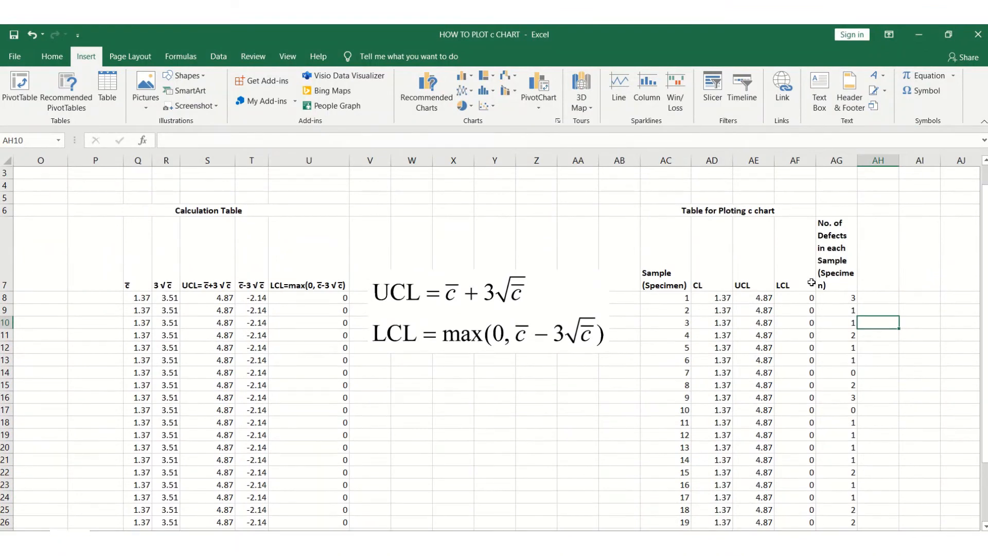
double_click(838, 285)
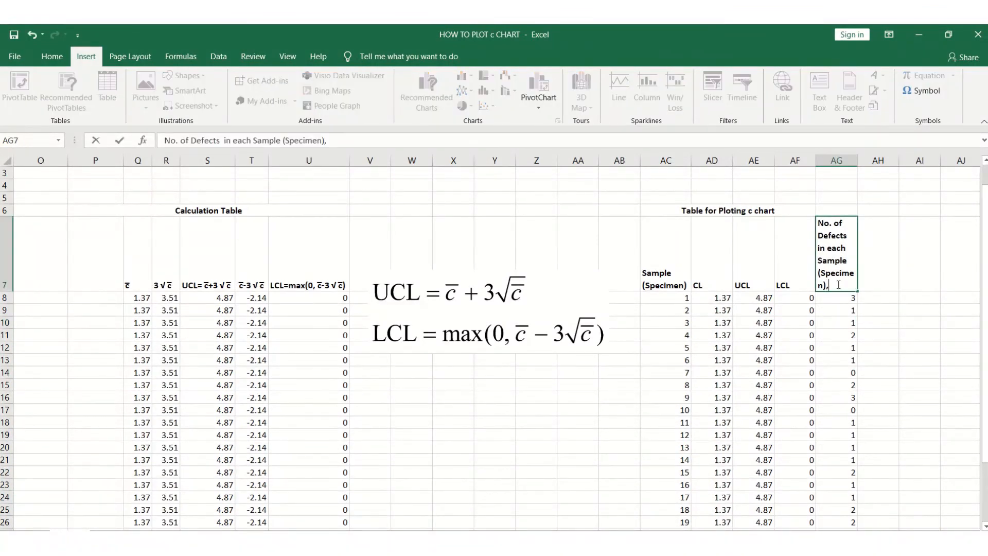
click(902, 349)
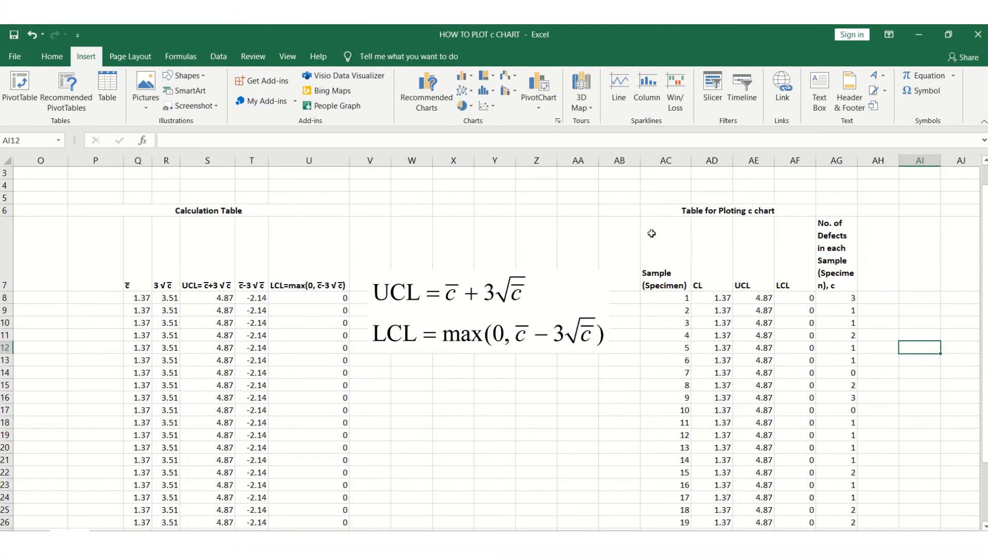
Select the plotting table AC7:AG37 and insert a line chart from all chart types.
drag(648, 224, 855, 484)
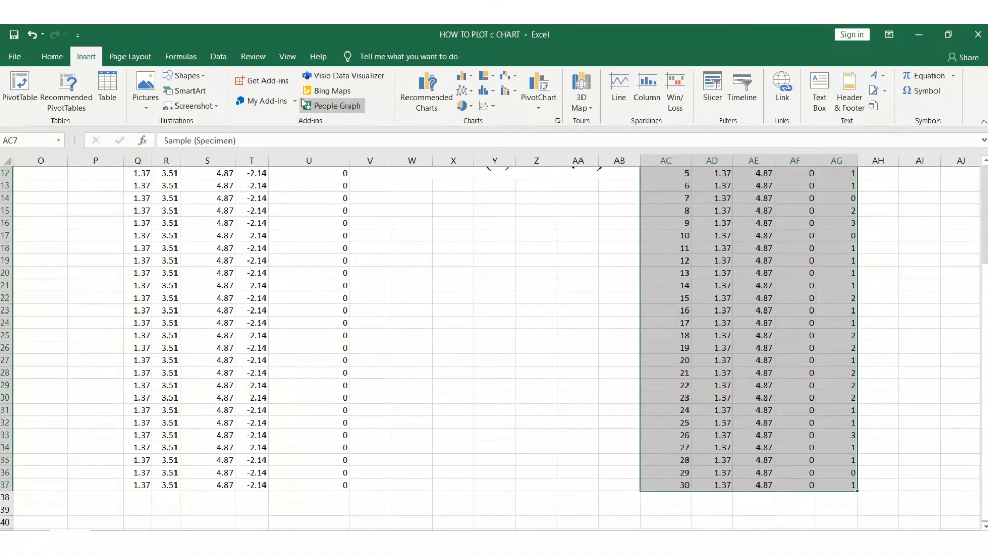
click(560, 122)
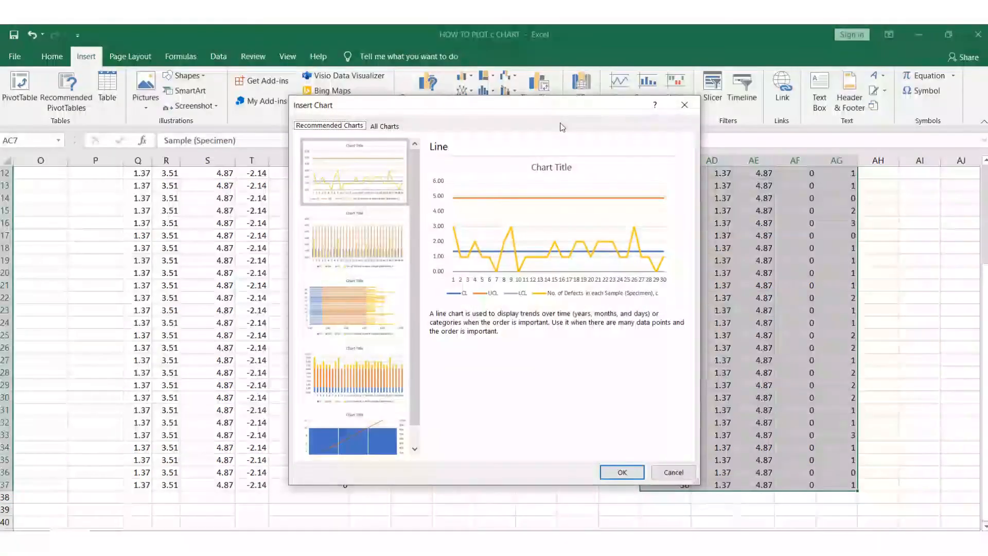
click(383, 126)
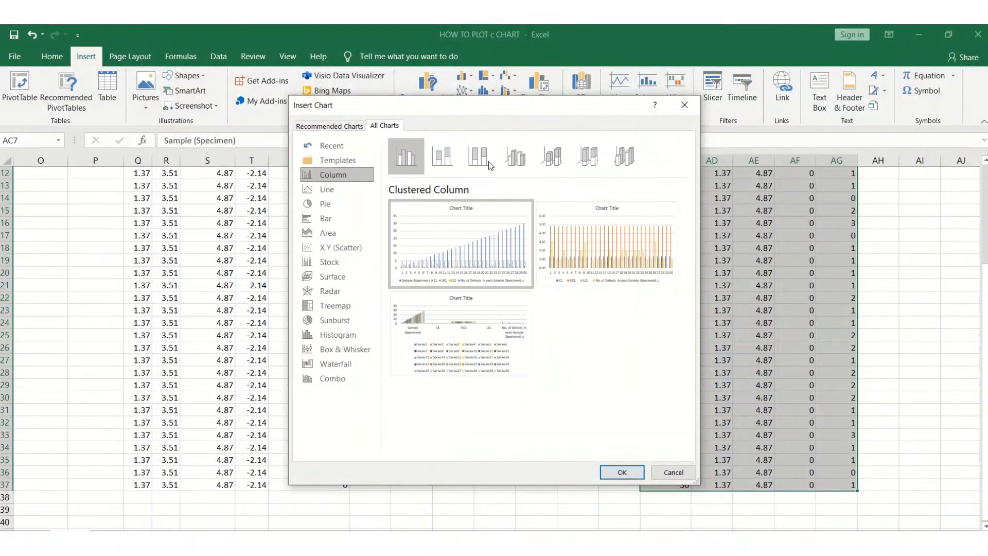
click(324, 191)
mouse_move(573, 247)
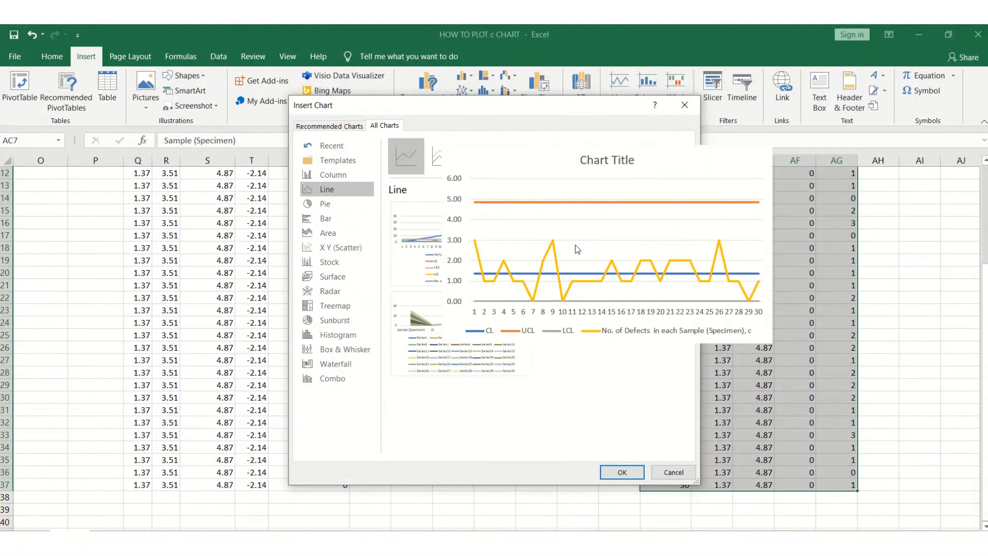
double_click(575, 245)
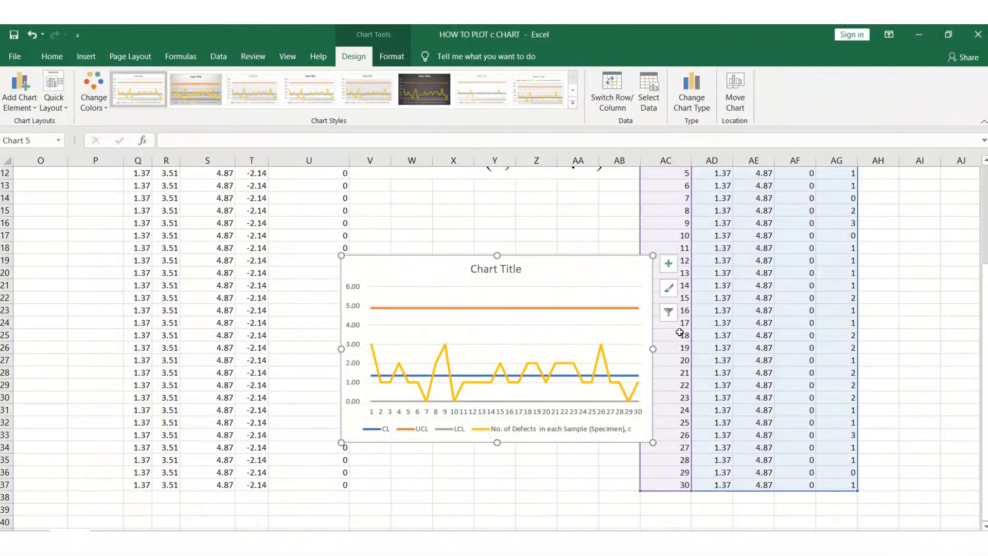
Move the chart beside the plotting table, to the right of the defect-count column.
click(570, 306)
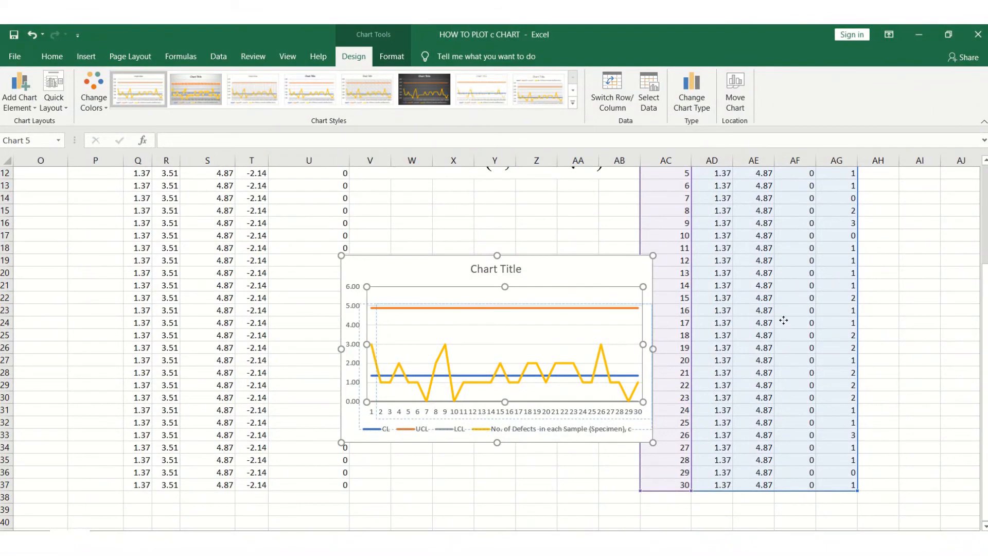
click(587, 283)
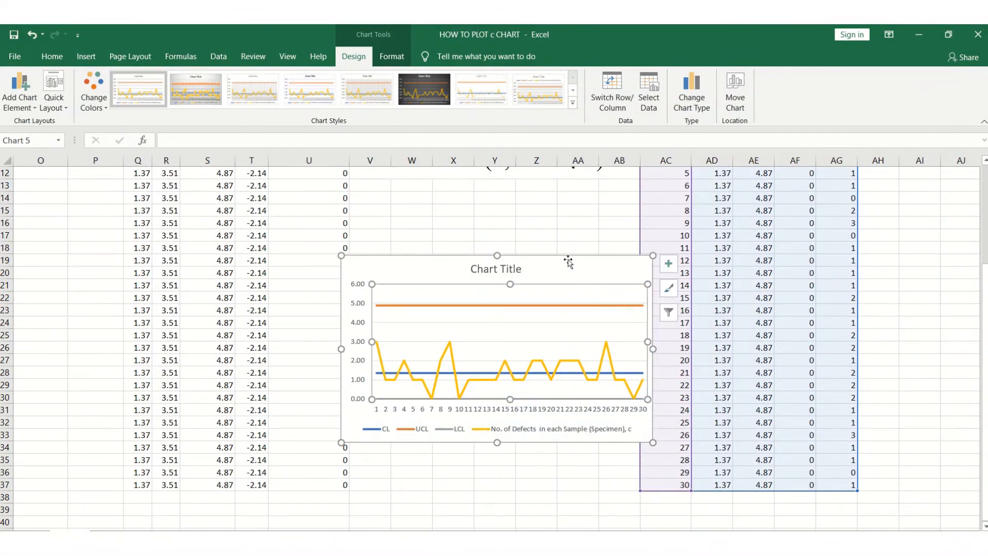
drag(679, 264, 936, 265)
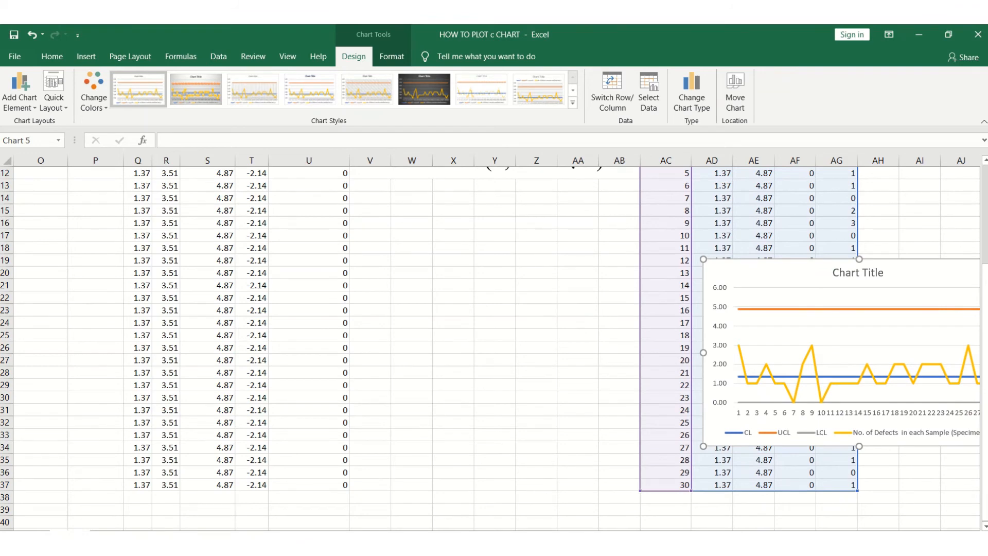
scroll(555, 360, right, 5)
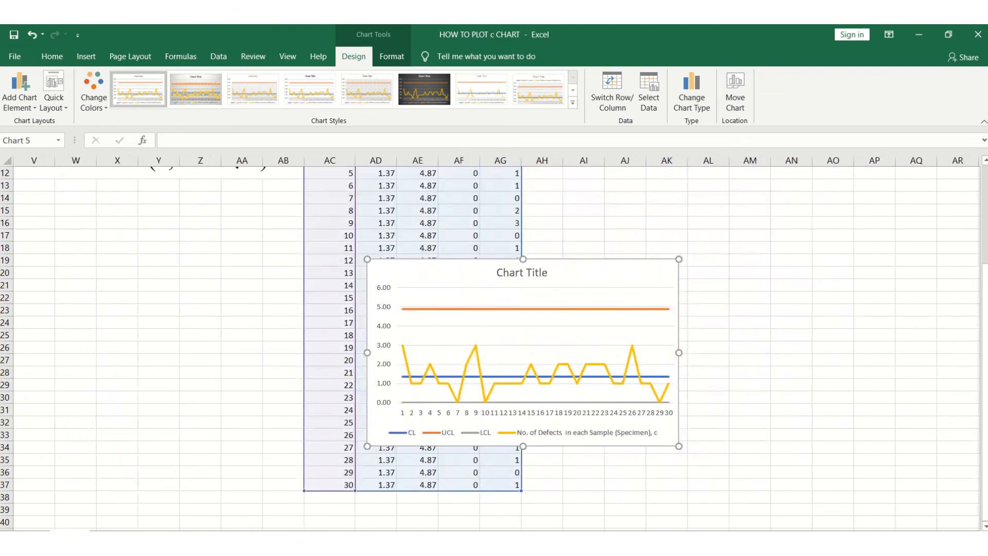
click(577, 308)
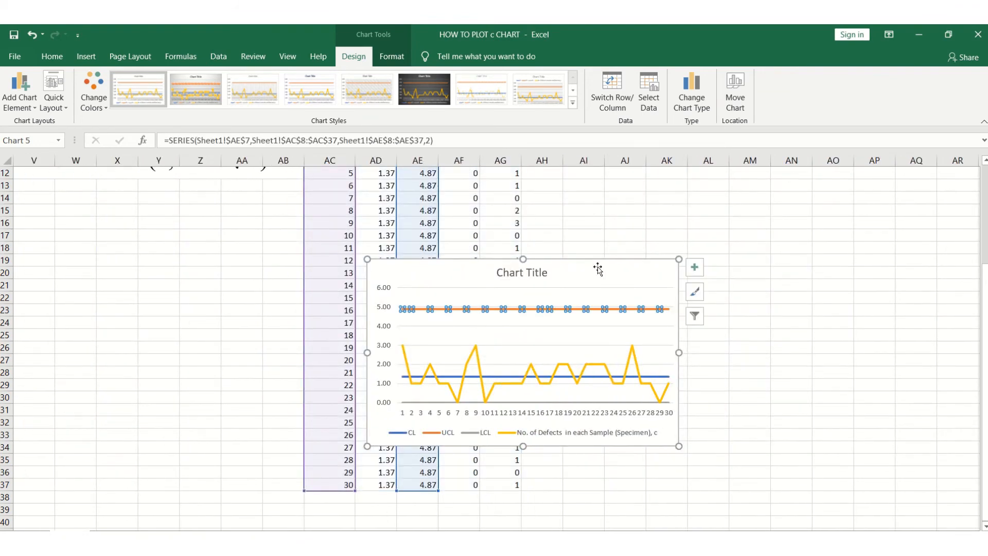
drag(597, 268, 834, 196)
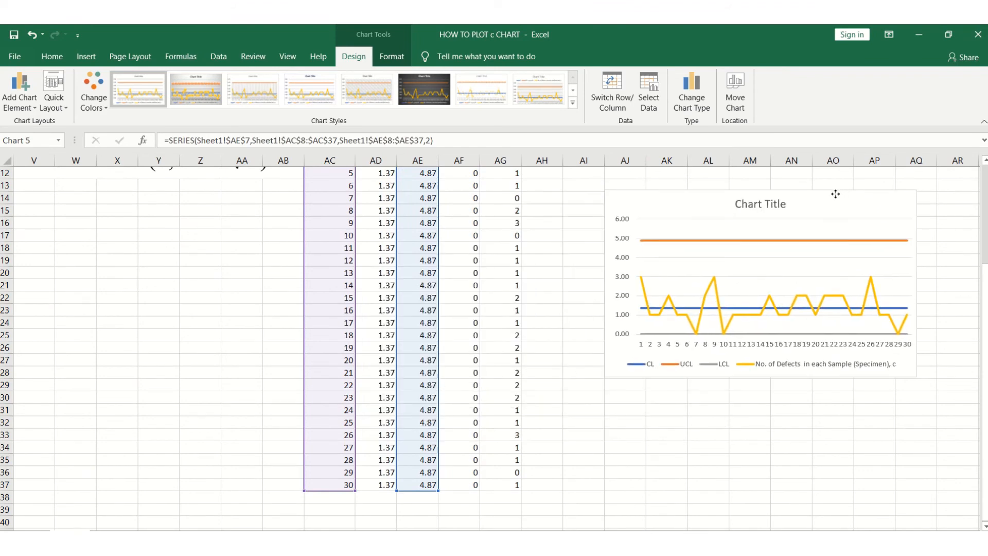
scroll(968, 328, up, 3)
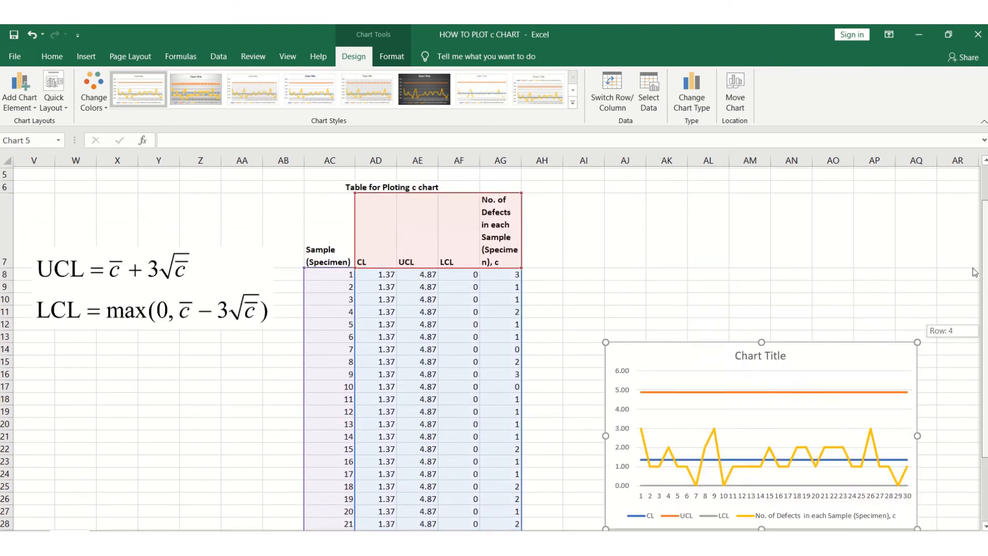
drag(809, 391, 776, 367)
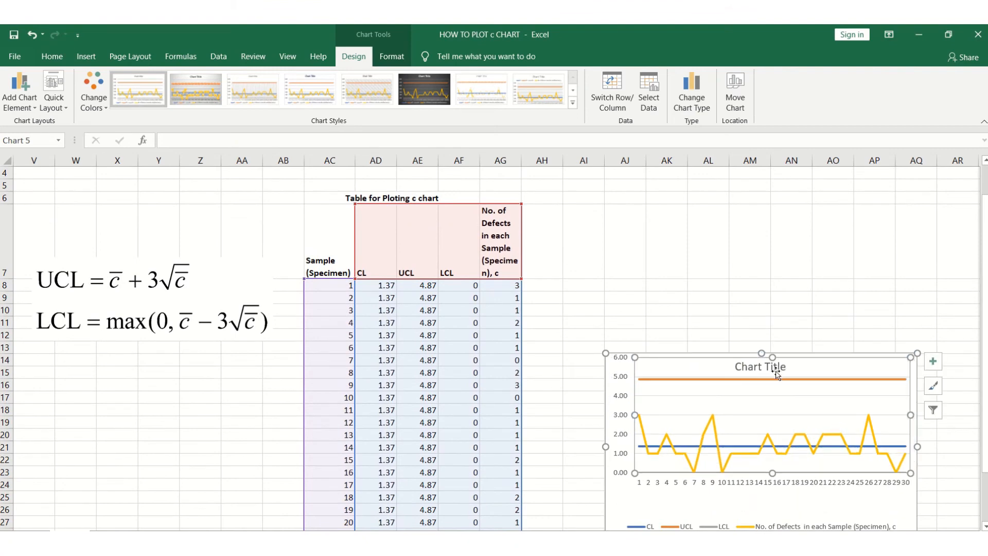
key(ctrl+z)
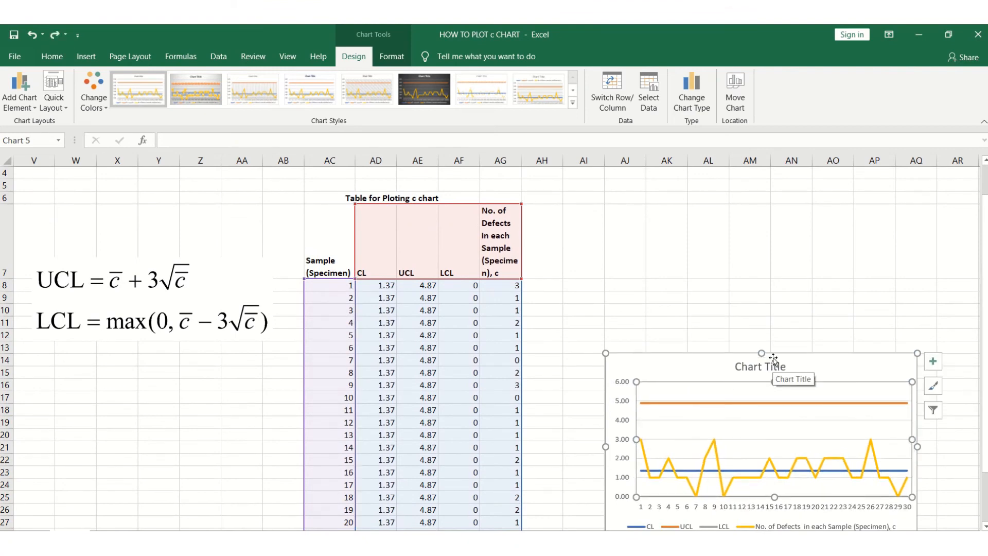
key(ctrl+z)
drag(773, 353, 768, 221)
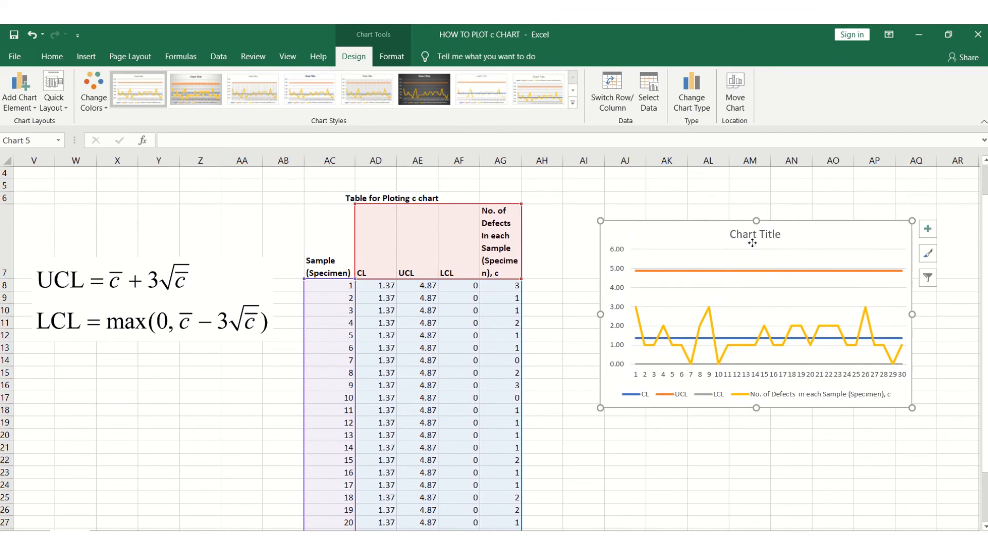
Add axis titles to the chart through its chart elements.
double_click(753, 242)
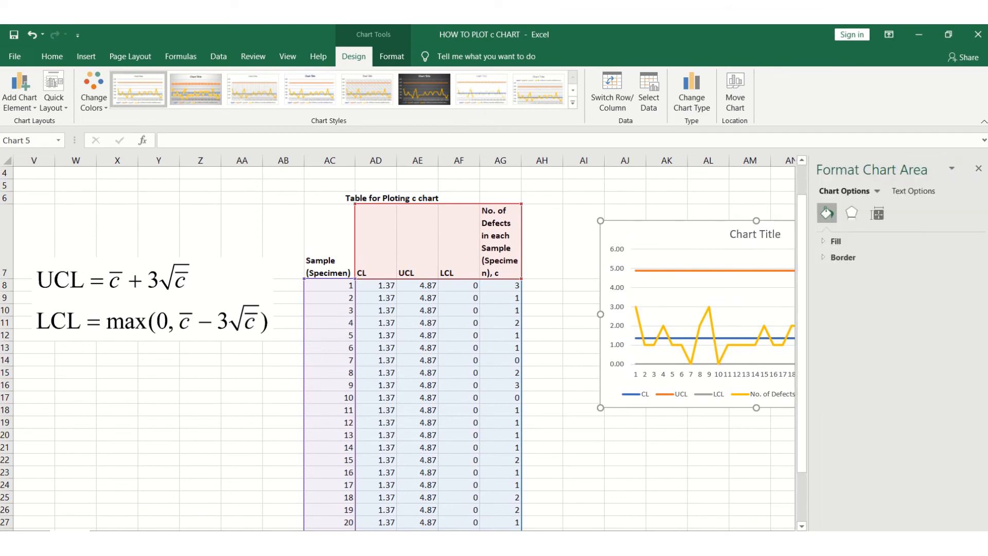
click(979, 169)
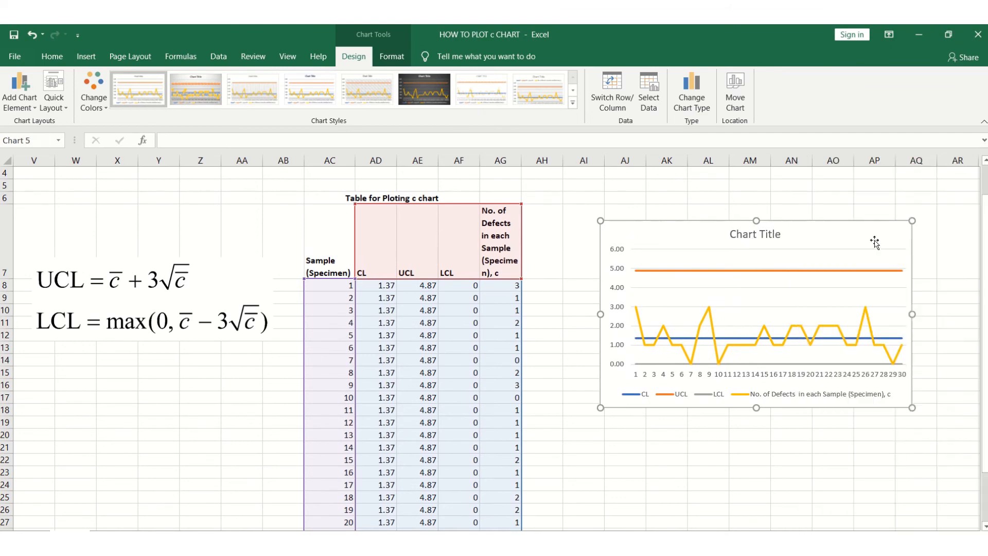
click(927, 227)
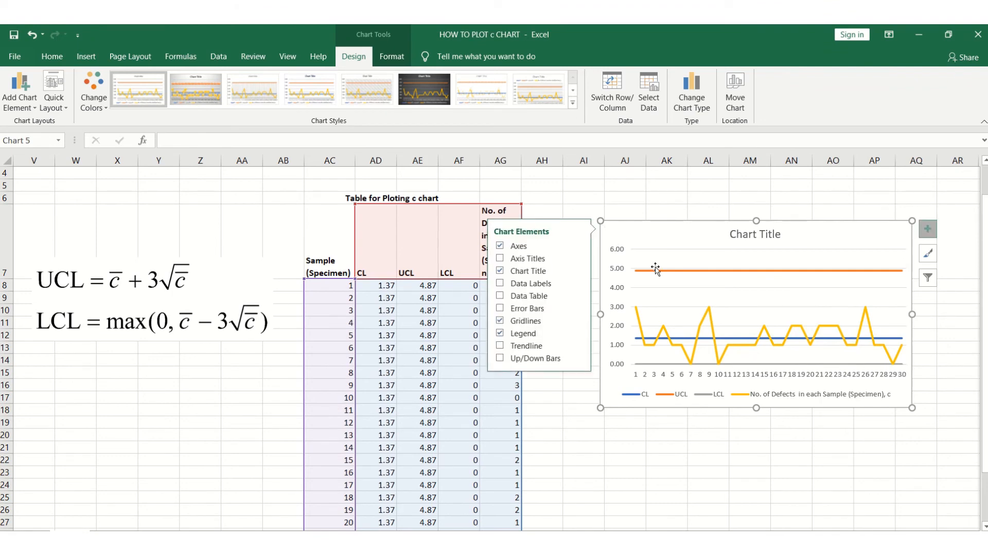
click(500, 259)
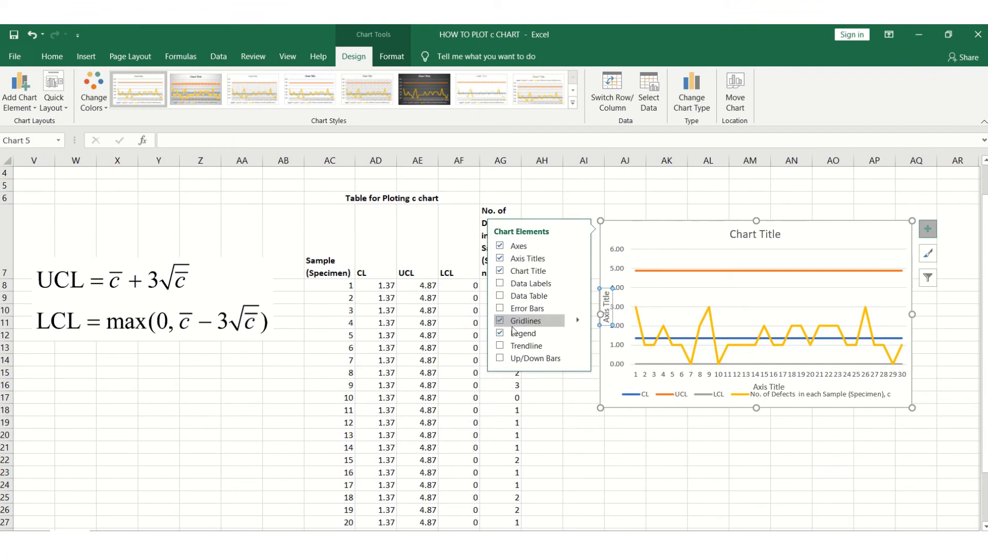
Rename the chart title as c Chart.
click(609, 451)
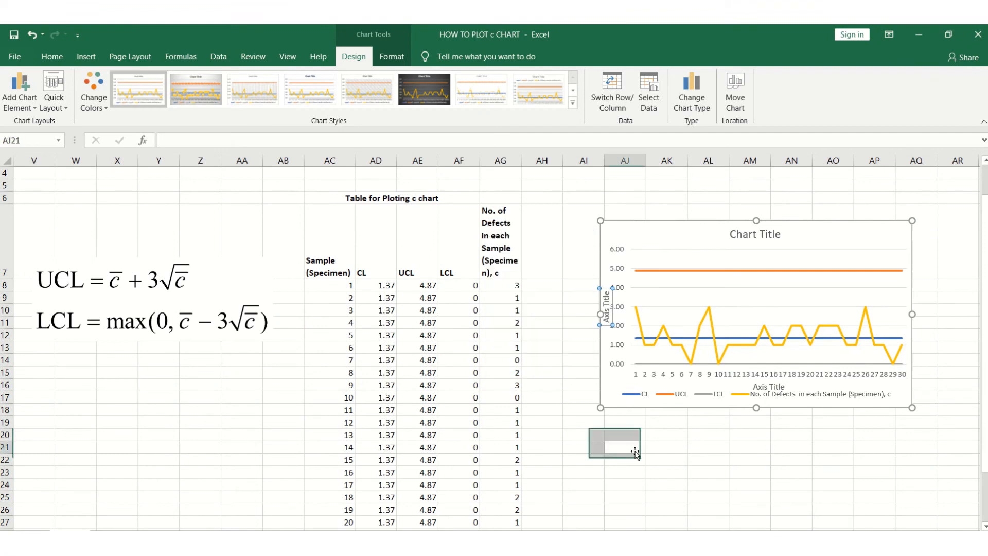
click(733, 234)
double_click(734, 234)
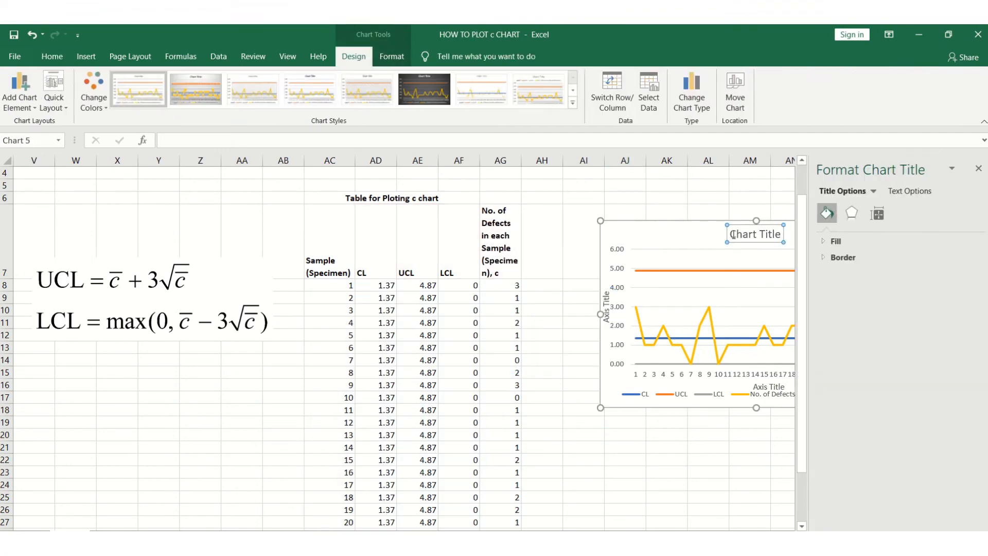
drag(733, 234, 781, 241)
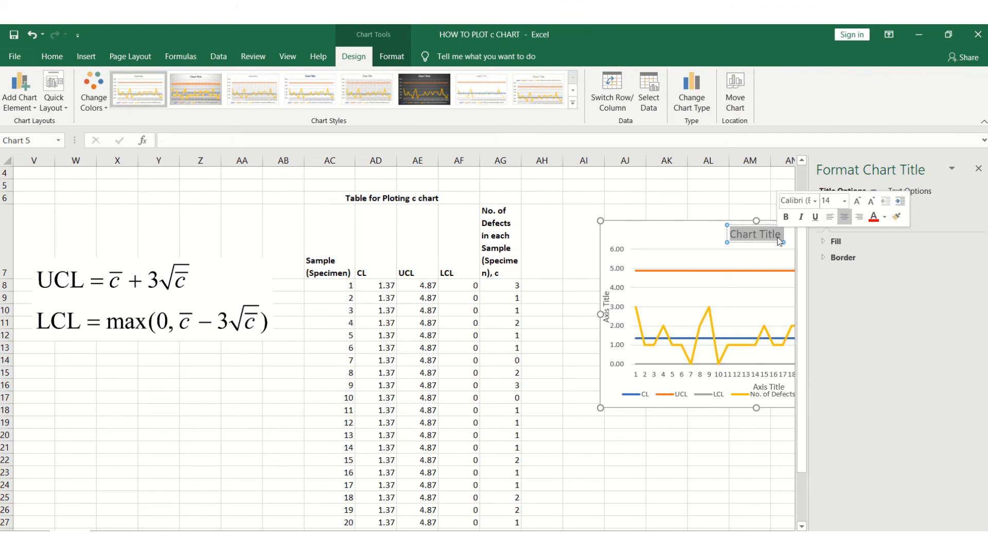
text(c)
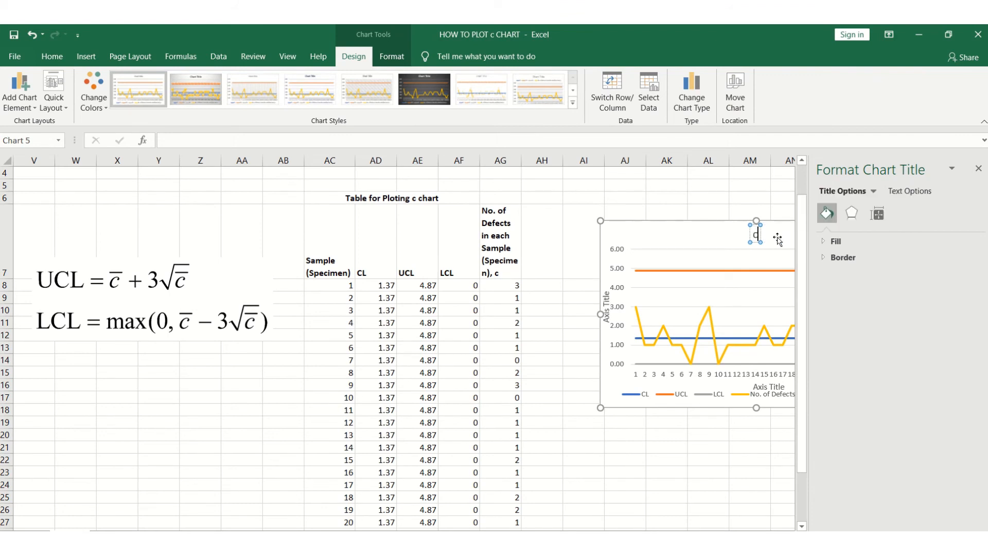
text( C)
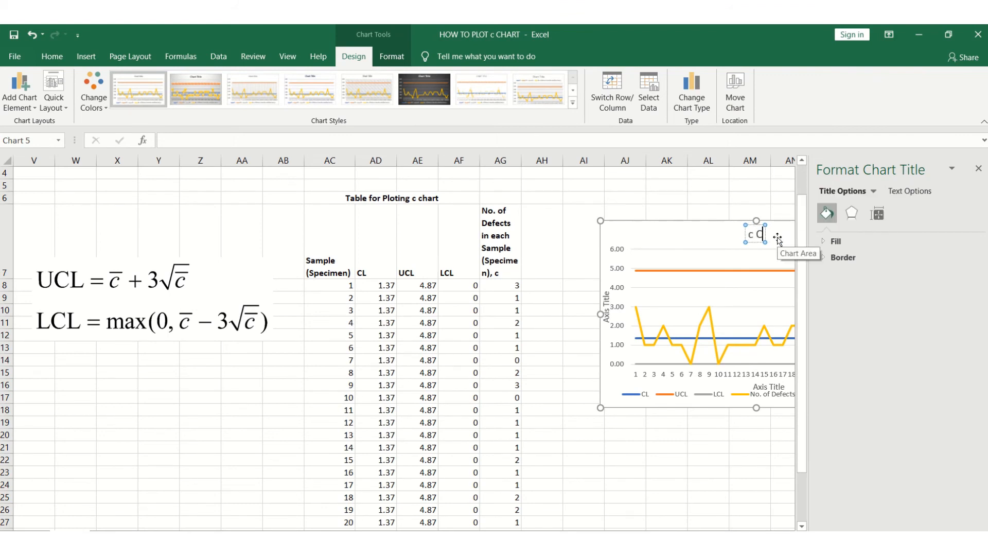
text(hart)
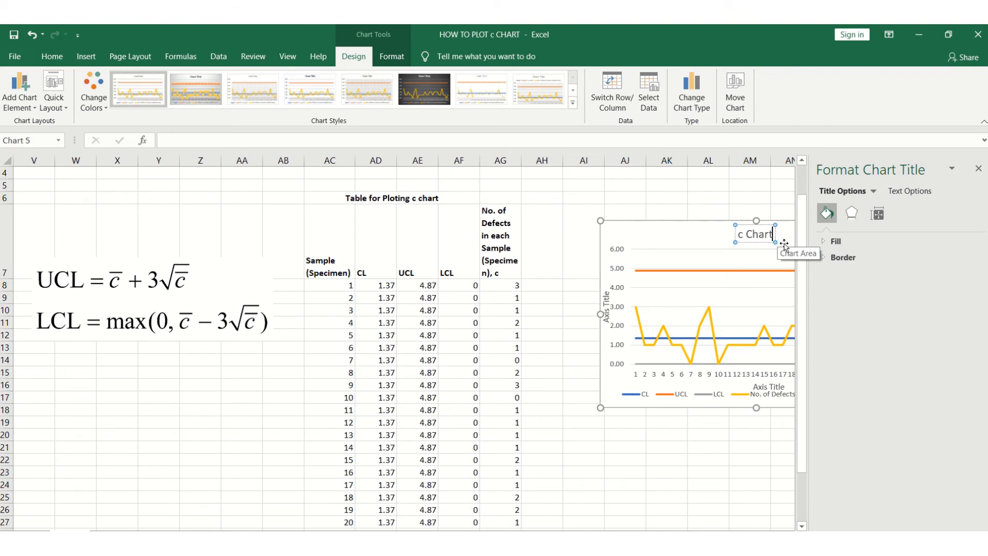
click(979, 168)
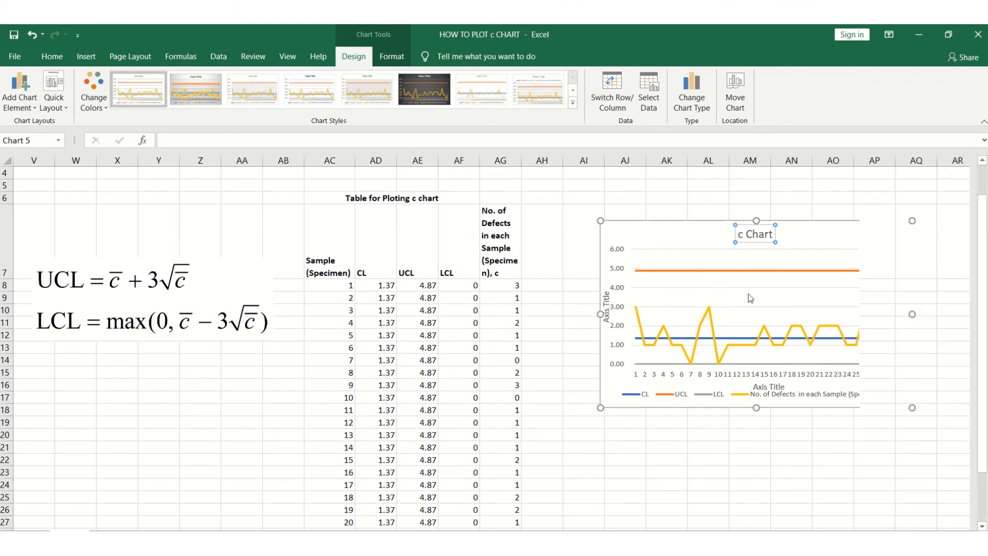
Set the horizontal axis title to Samples (Specimens).
click(761, 386)
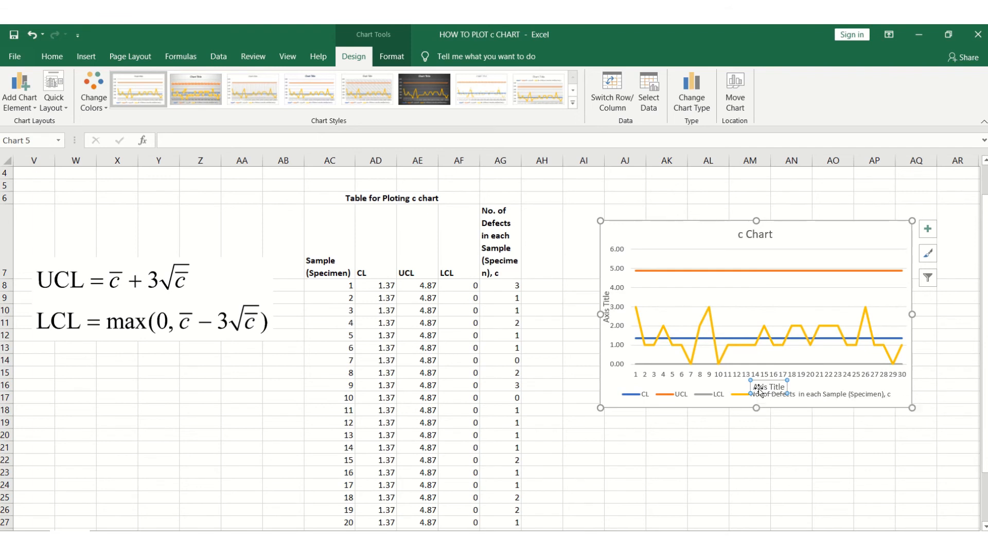
click(758, 389)
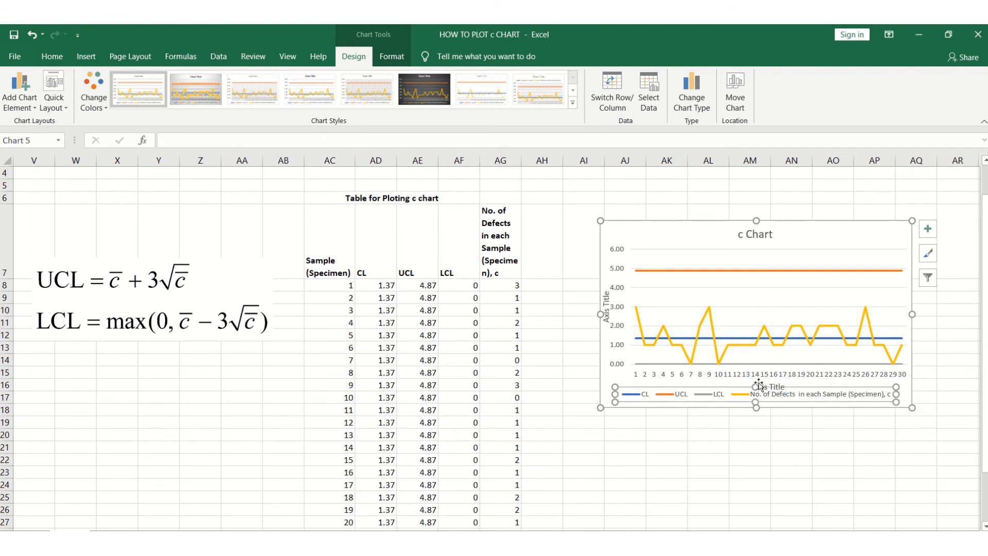
click(760, 382)
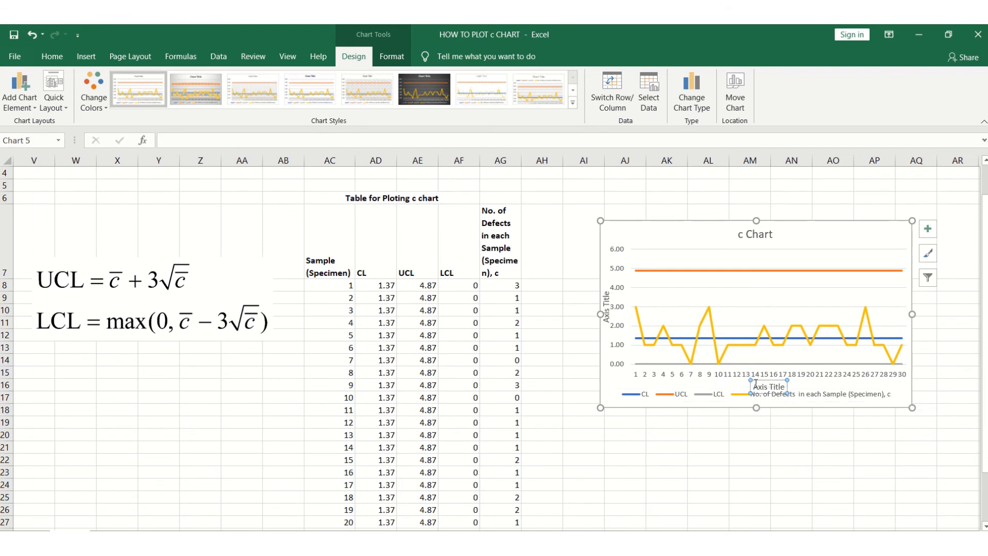
drag(755, 383, 778, 382)
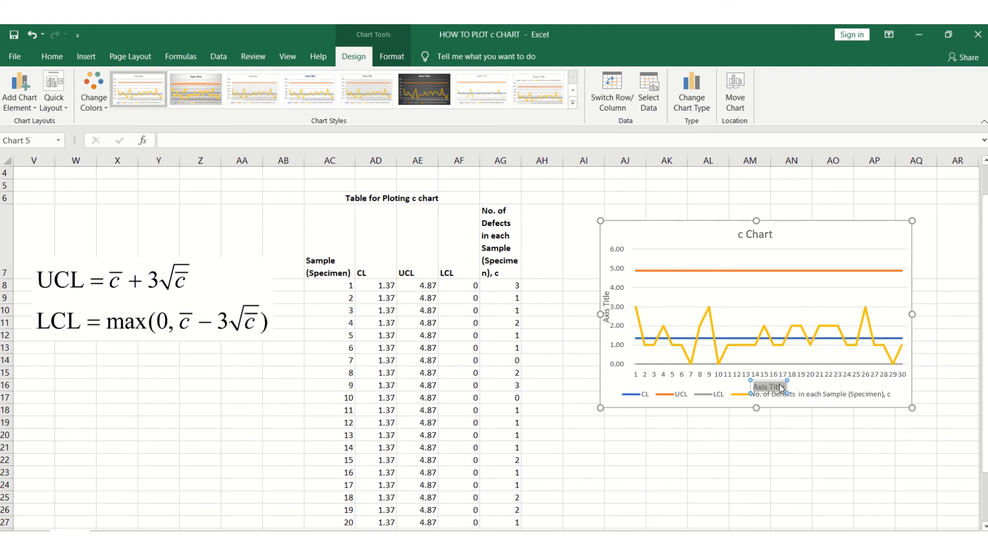
text(Sampl)
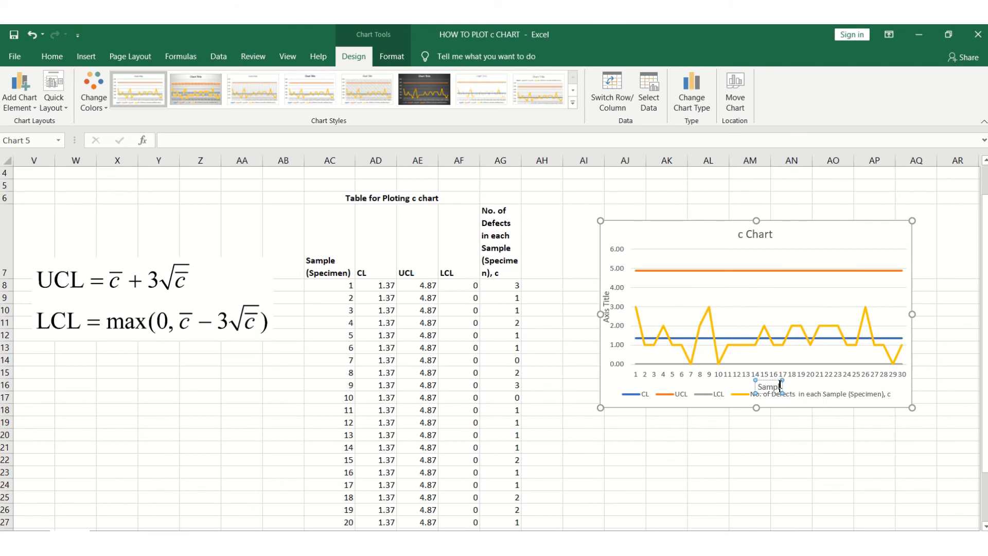
text(es)
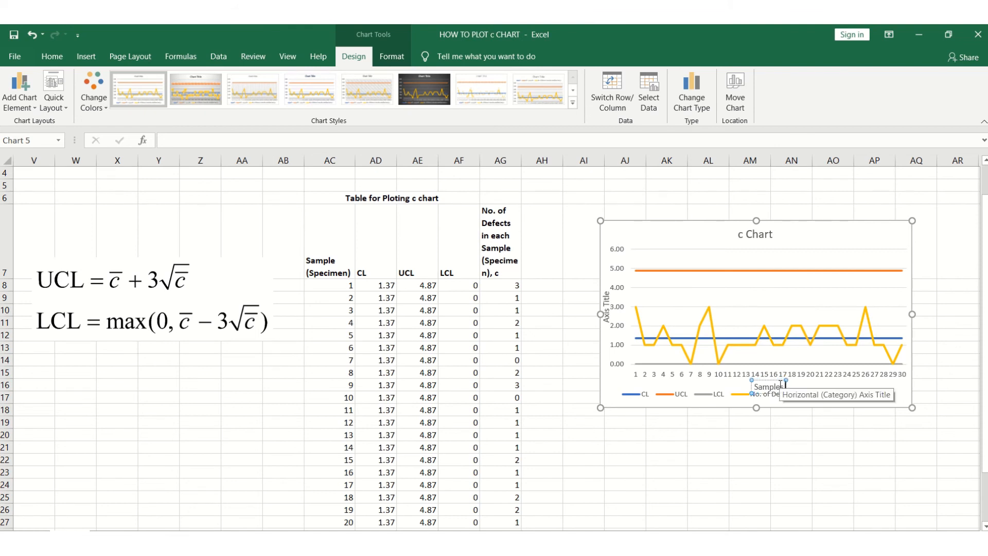
text( (Specimens)
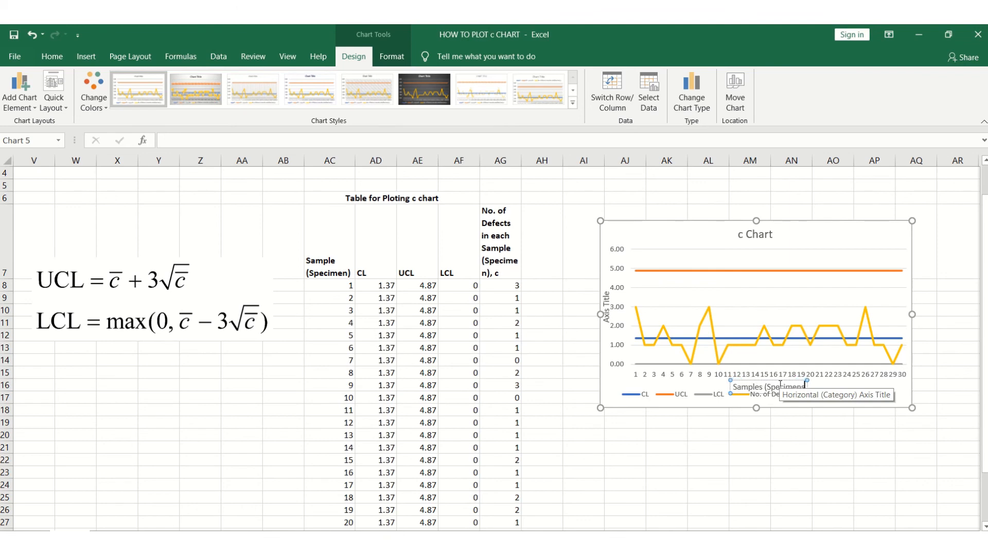
text())
Edit the vertical axis title to read Defects in sample, c.
click(779, 430)
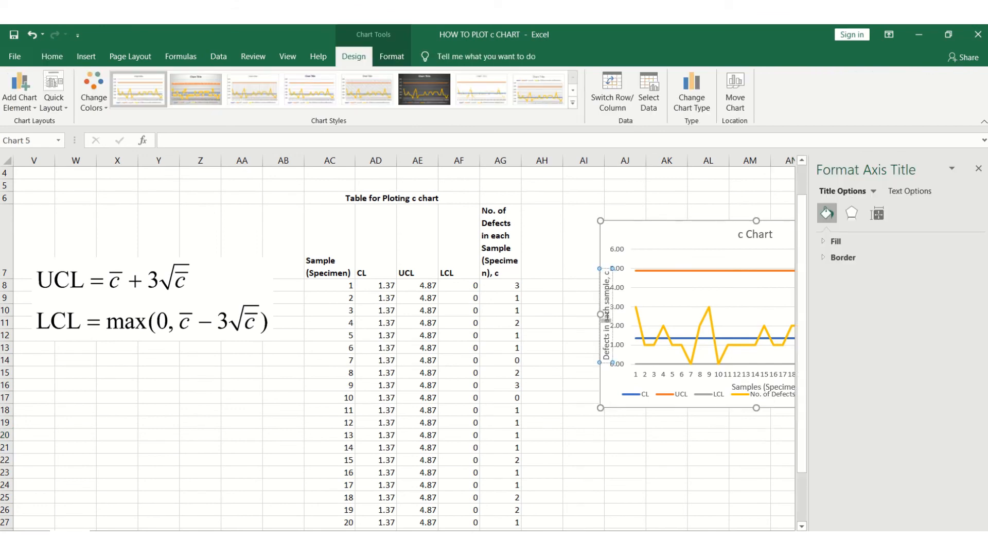
key(Delete)
click(659, 447)
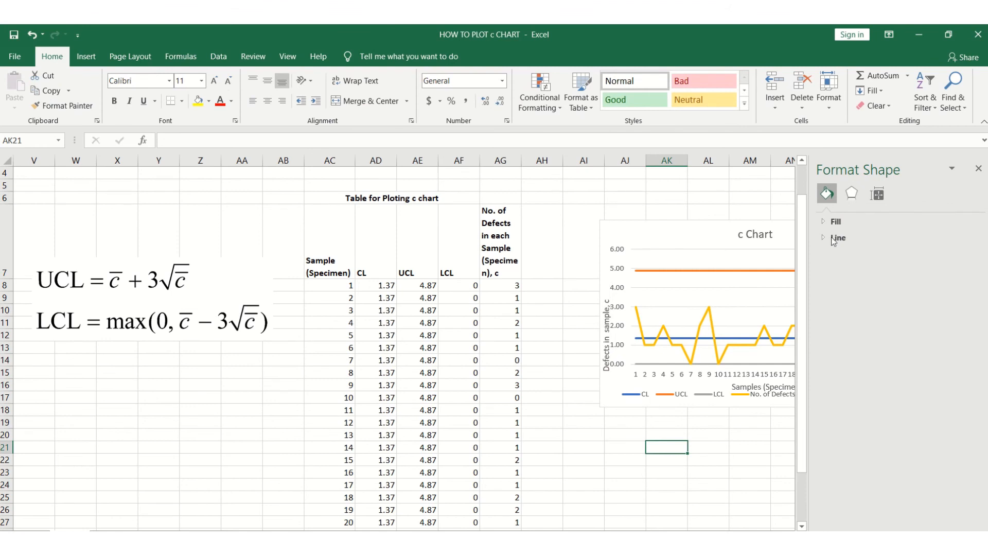
click(979, 168)
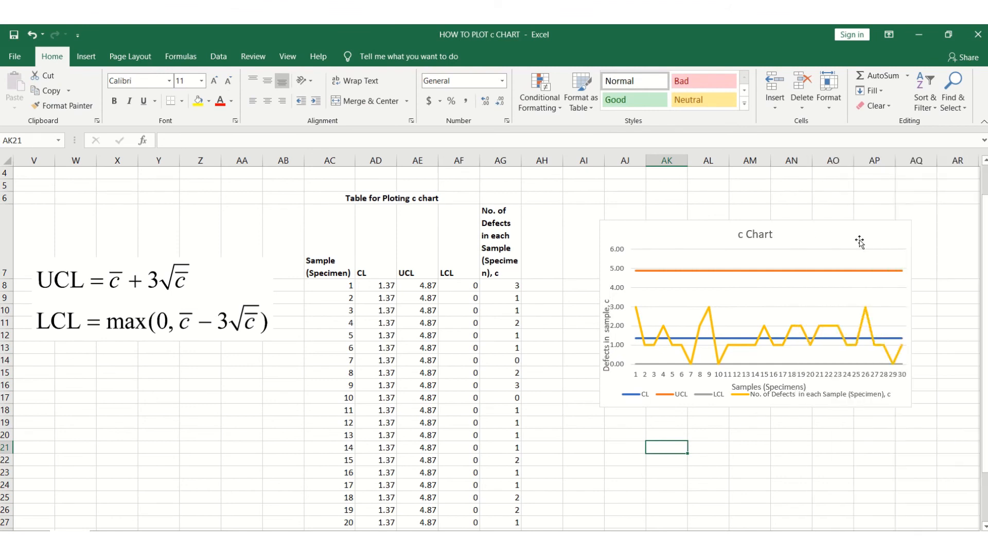
Move the chart up beside the plotting table and enlarge it.
drag(859, 242, 796, 272)
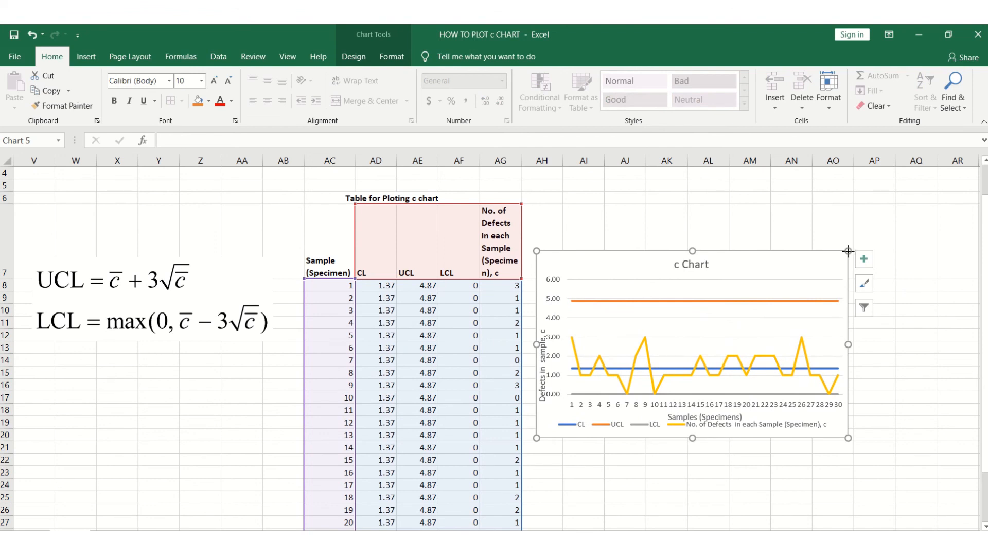
drag(848, 251, 927, 208)
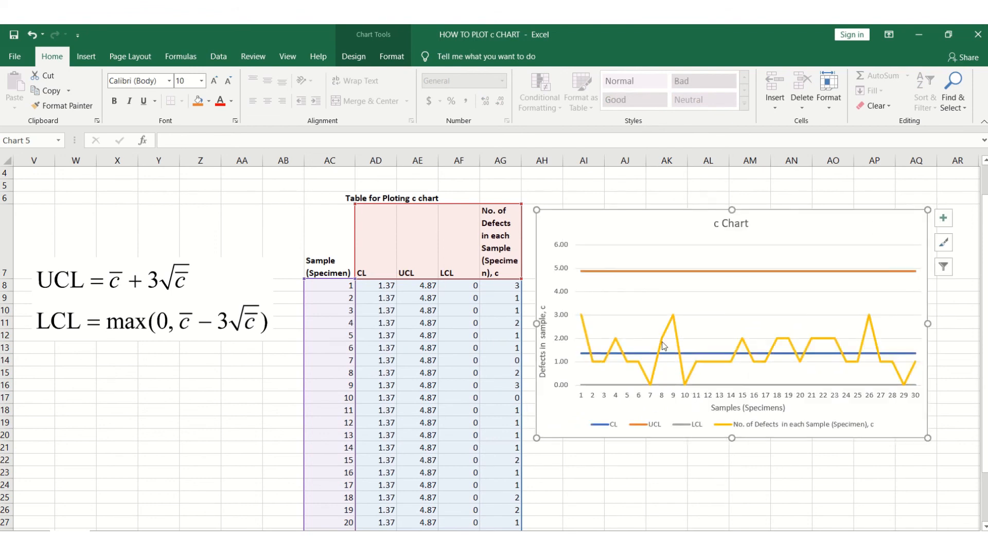
Shift the vertical axis title upward along the axis.
click(574, 298)
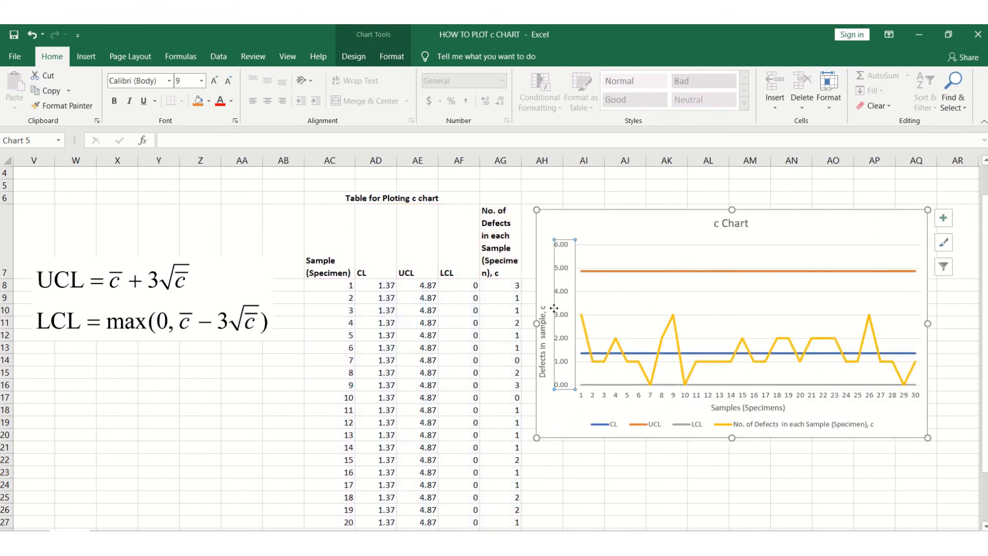
click(544, 321)
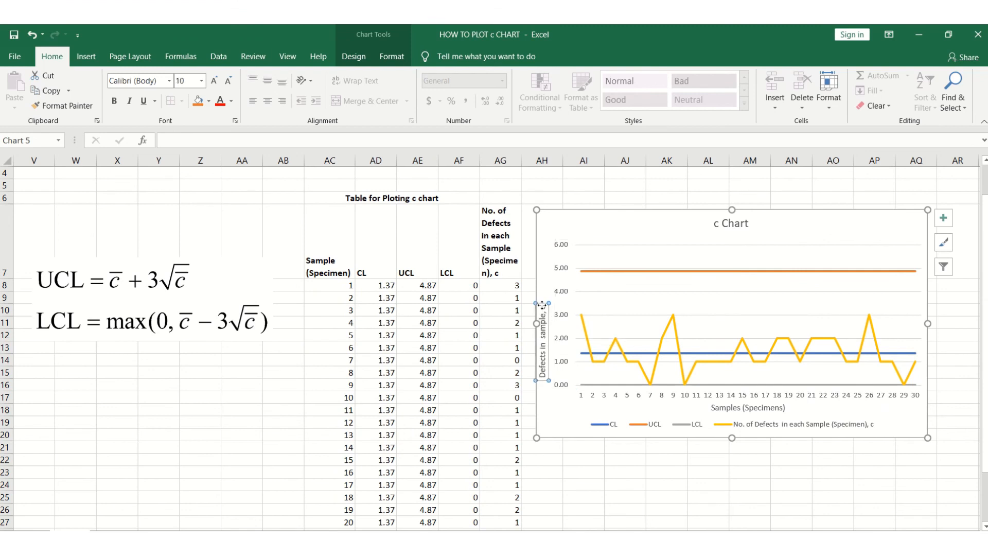
drag(543, 305, 543, 281)
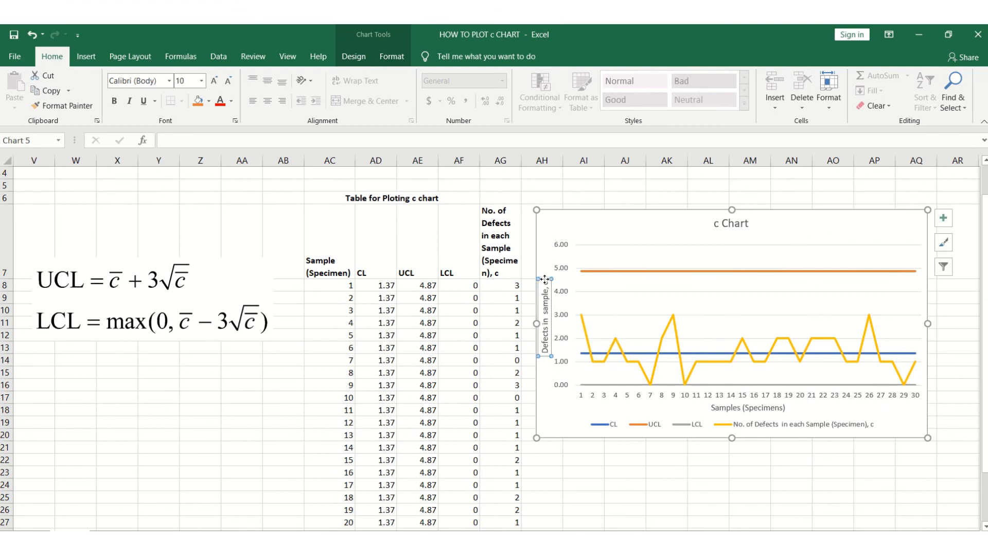
Set the whole chart's text to black font at size 12.
click(553, 220)
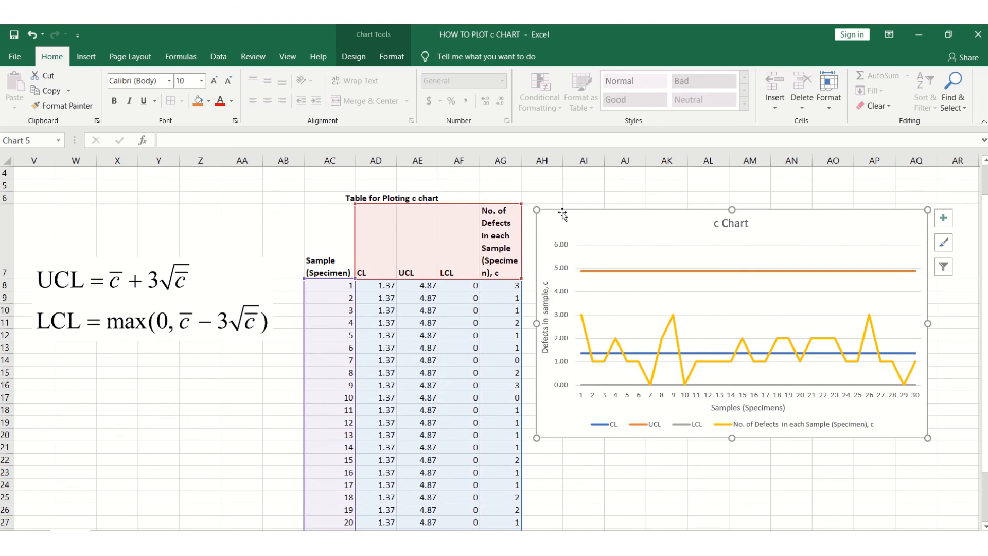
click(232, 102)
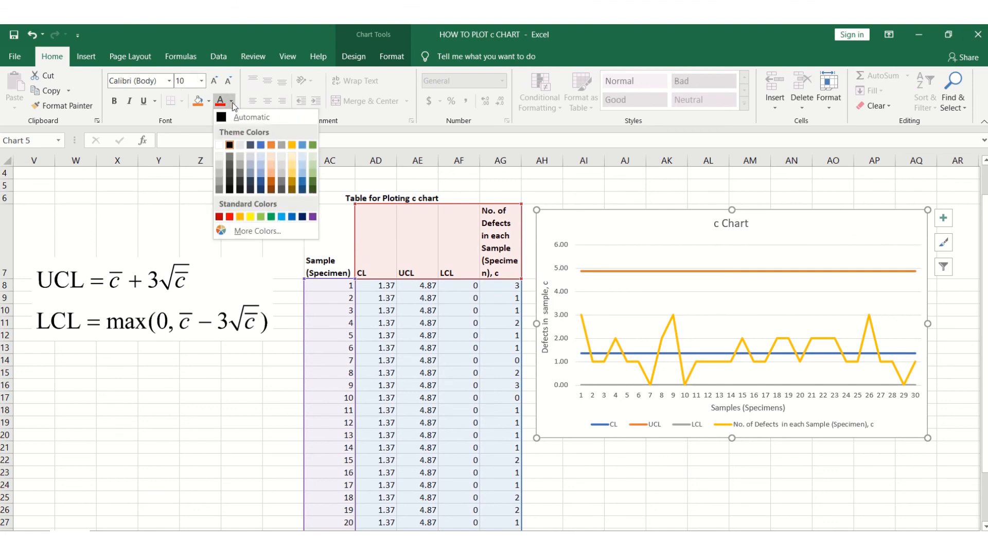
click(229, 145)
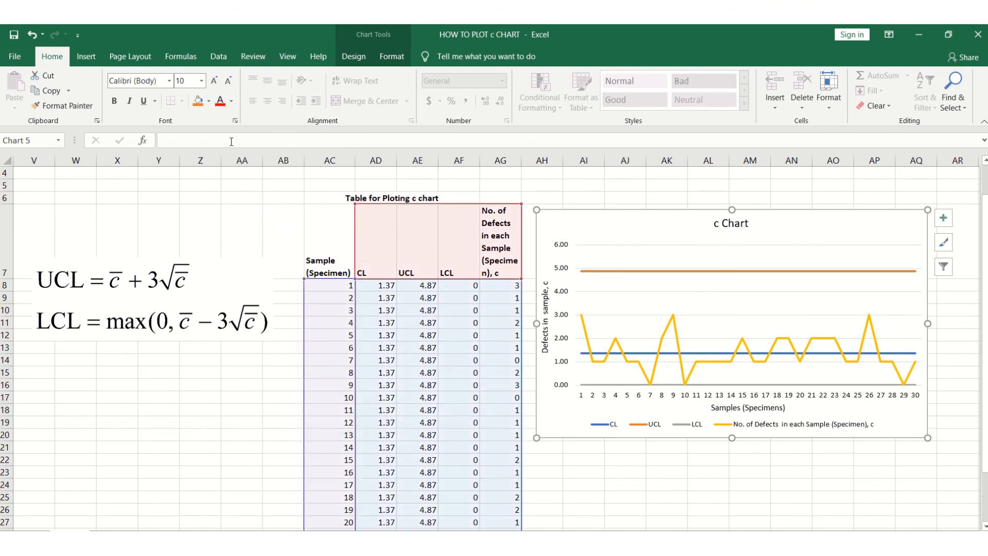
click(201, 82)
click(189, 164)
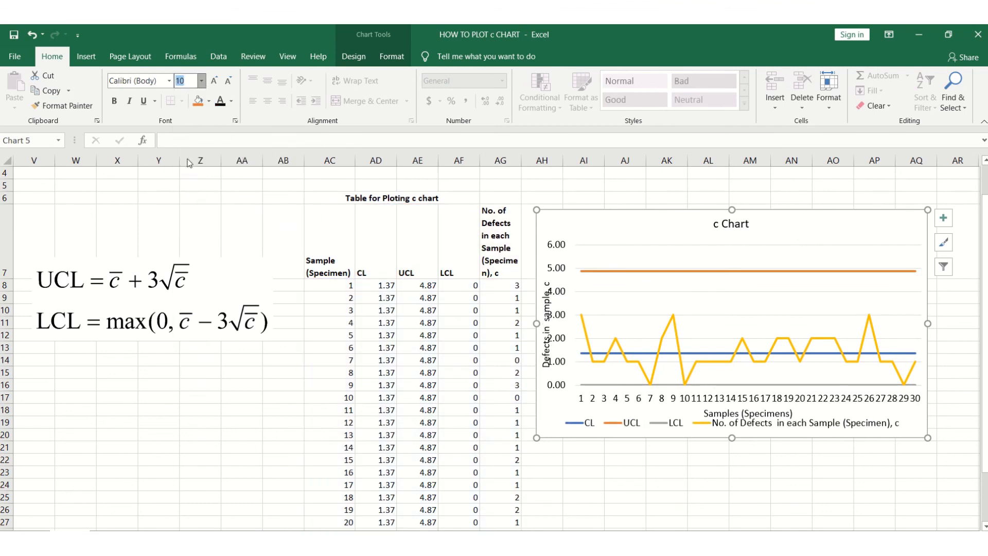
Narrow the plot area from its left edge so the axis labels clear the vertical title.
click(601, 292)
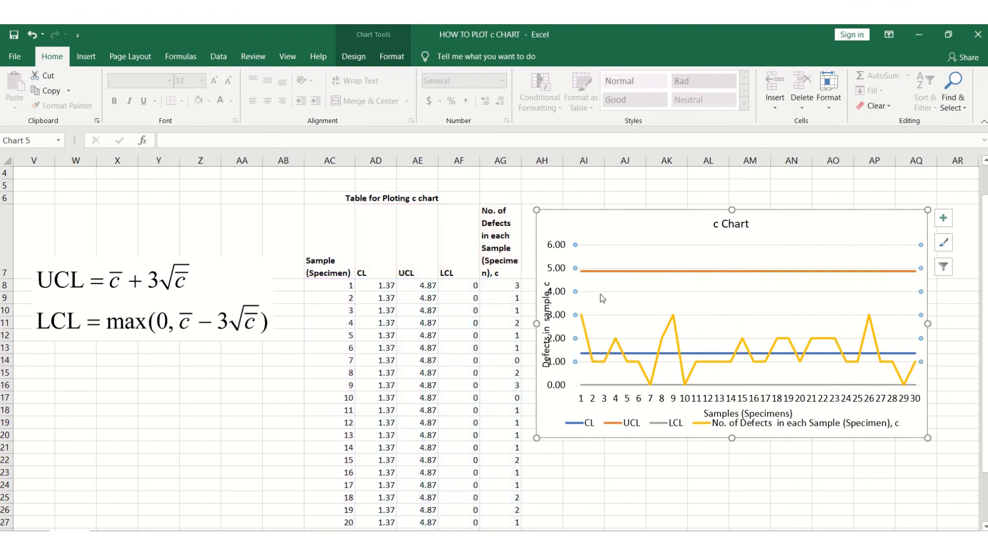
click(577, 313)
click(580, 321)
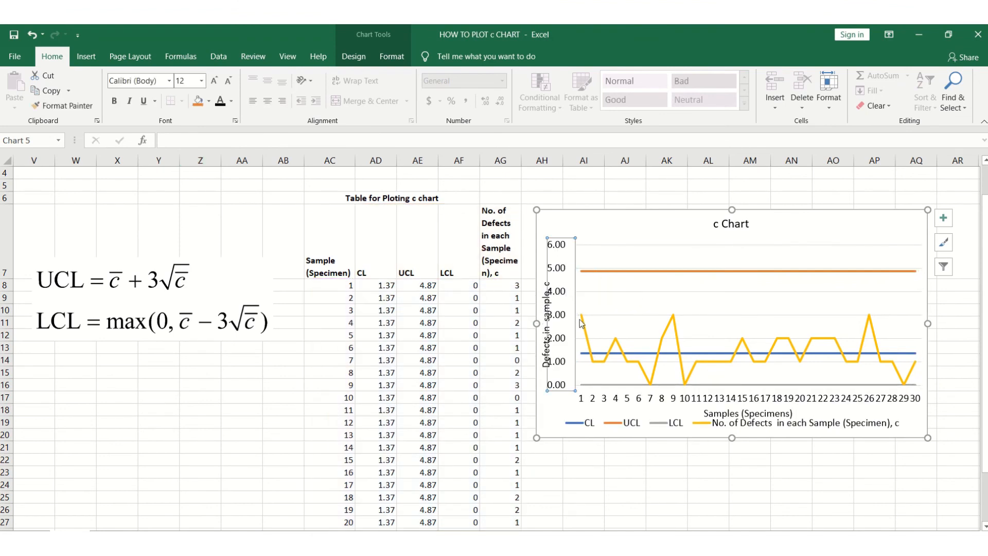
click(596, 285)
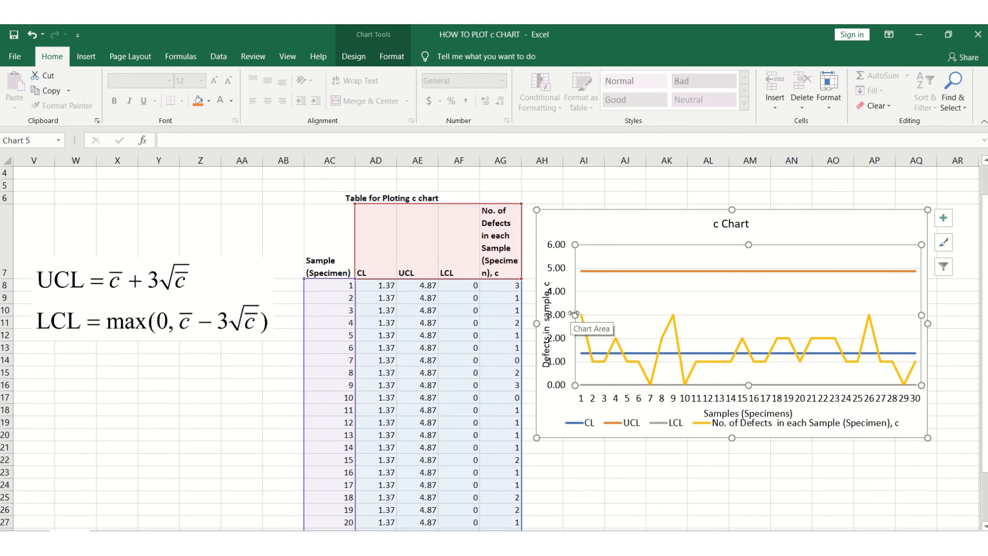
drag(574, 314, 587, 314)
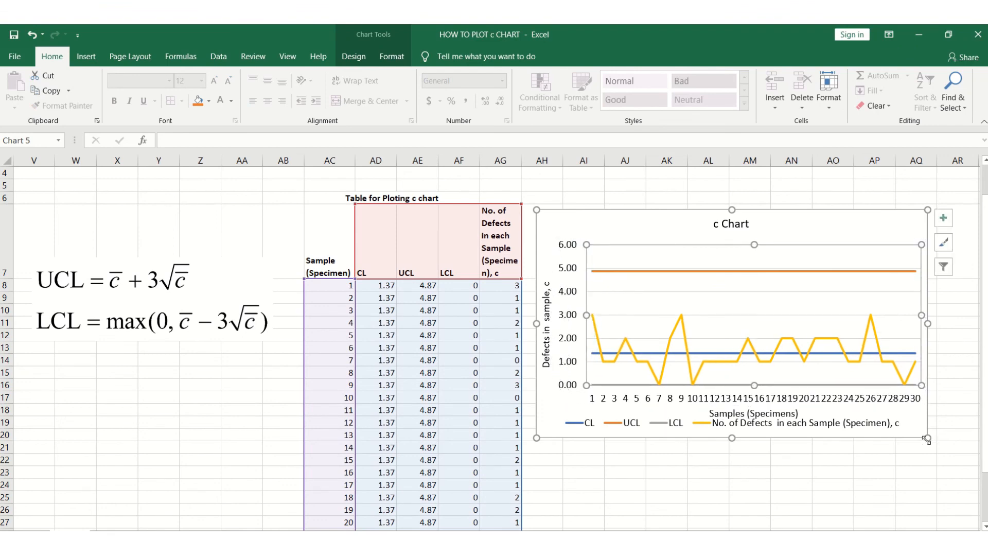
Enlarge the chart further from its lower-right corner and deselect it.
drag(927, 439, 965, 446)
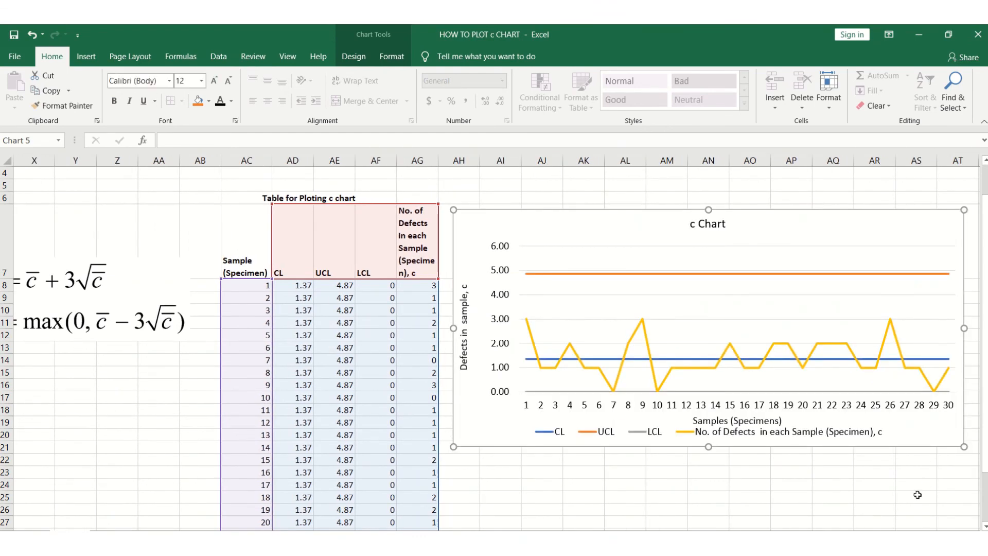
click(917, 496)
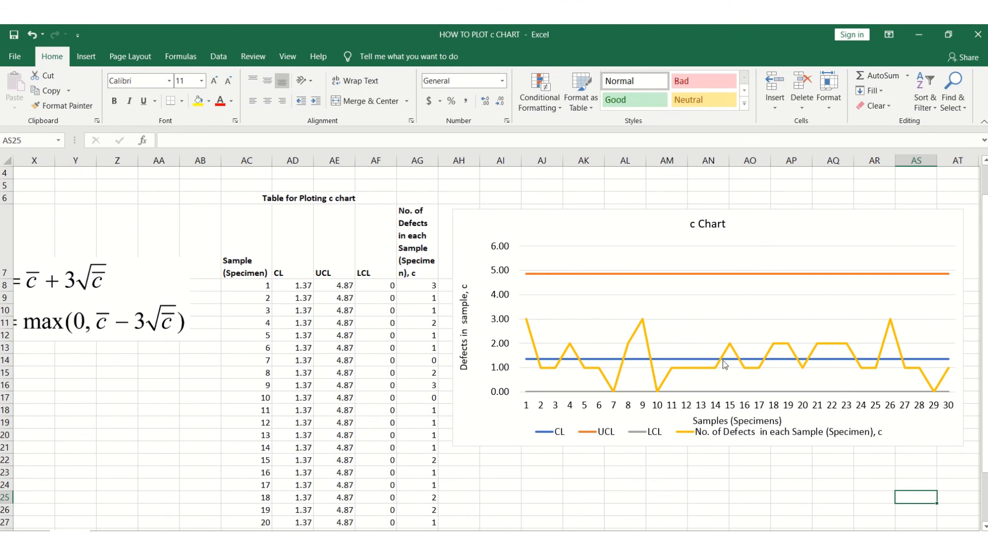
mouse_move(678, 370)
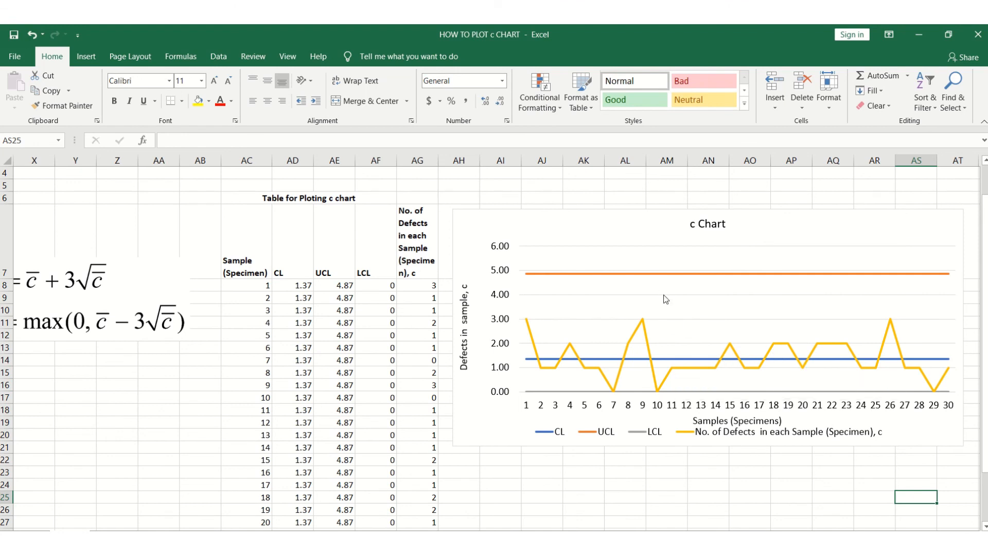